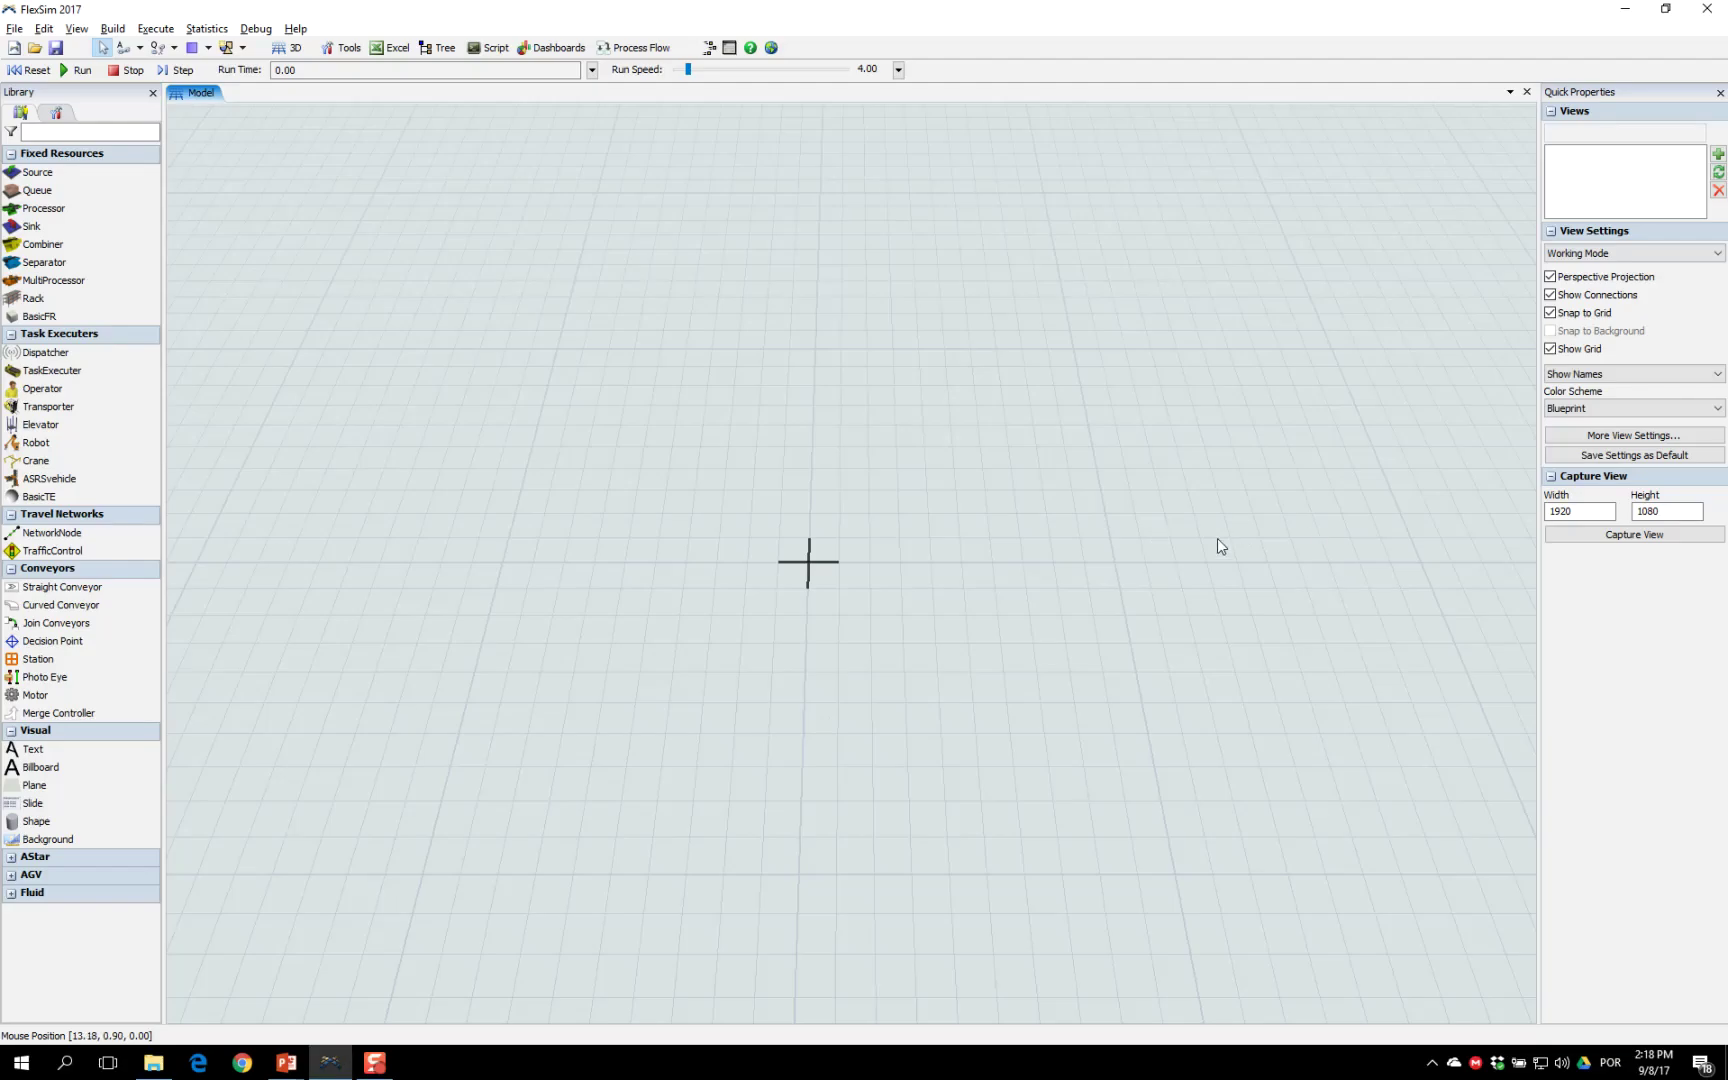
Step: Create three fixed resource process flows from the Source, Queue and Basic Processor templates
click(617, 49)
mouse_move(753, 100)
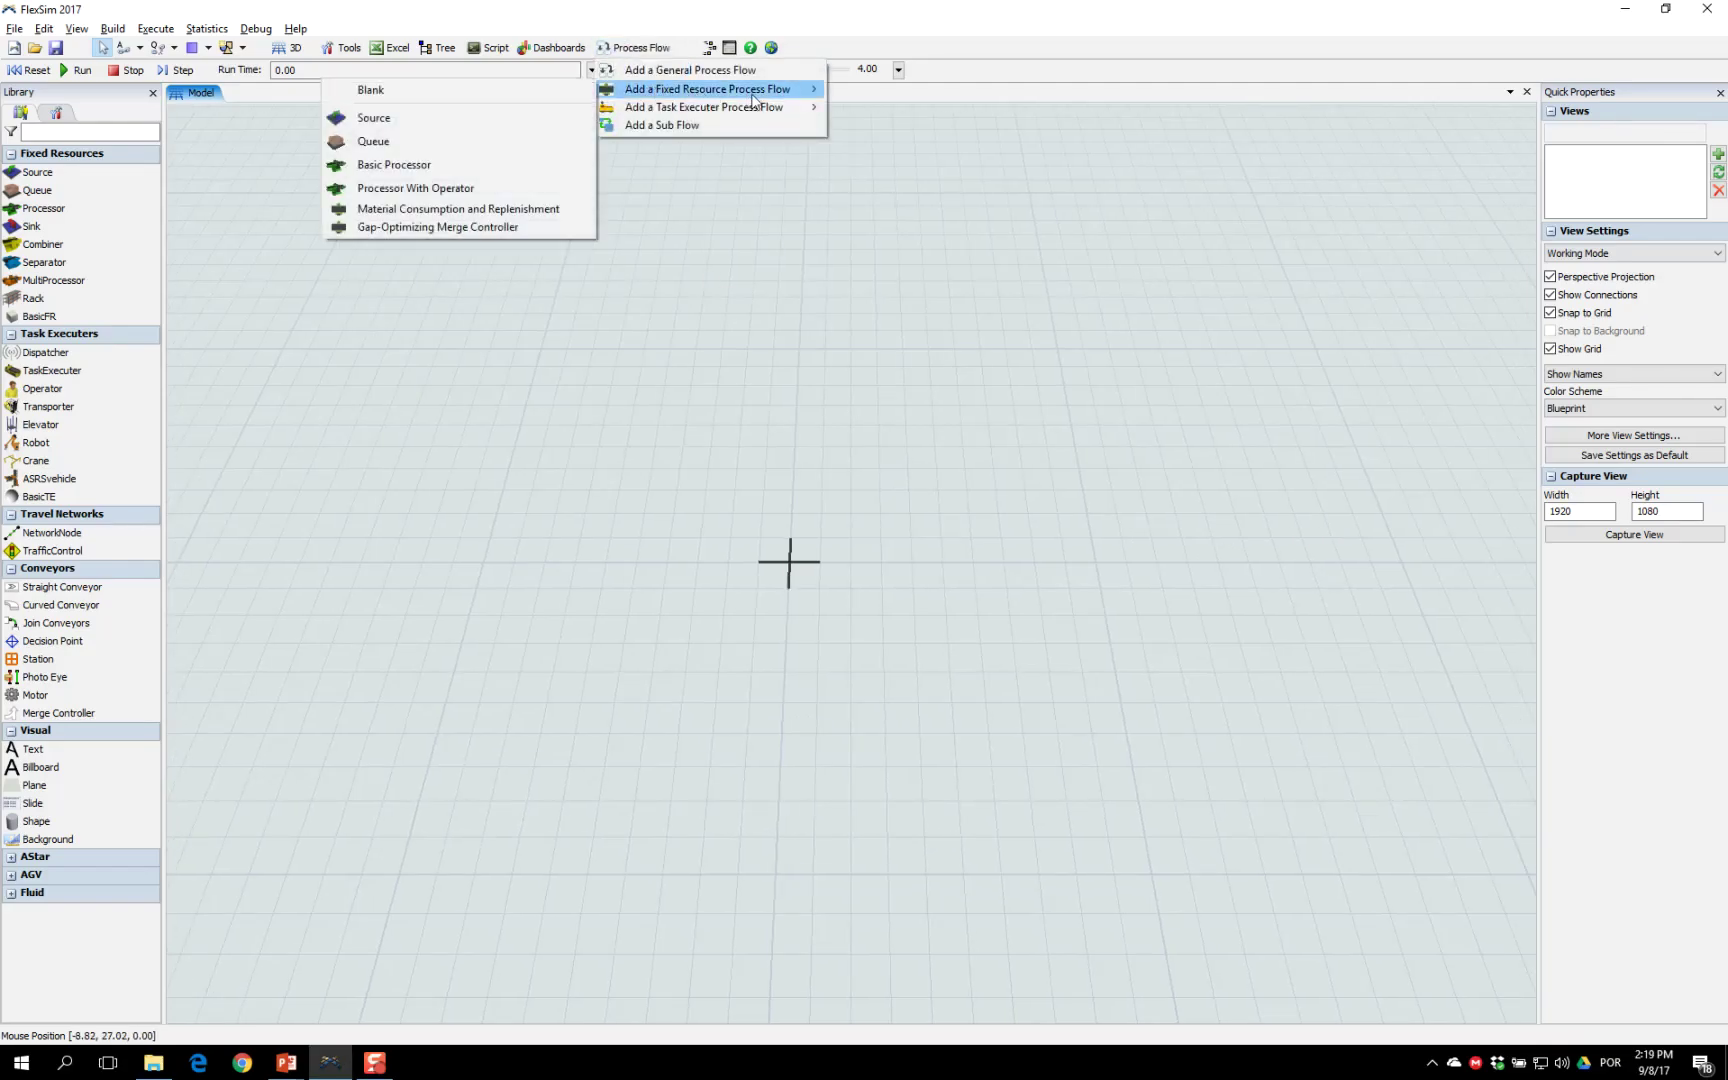
click(417, 117)
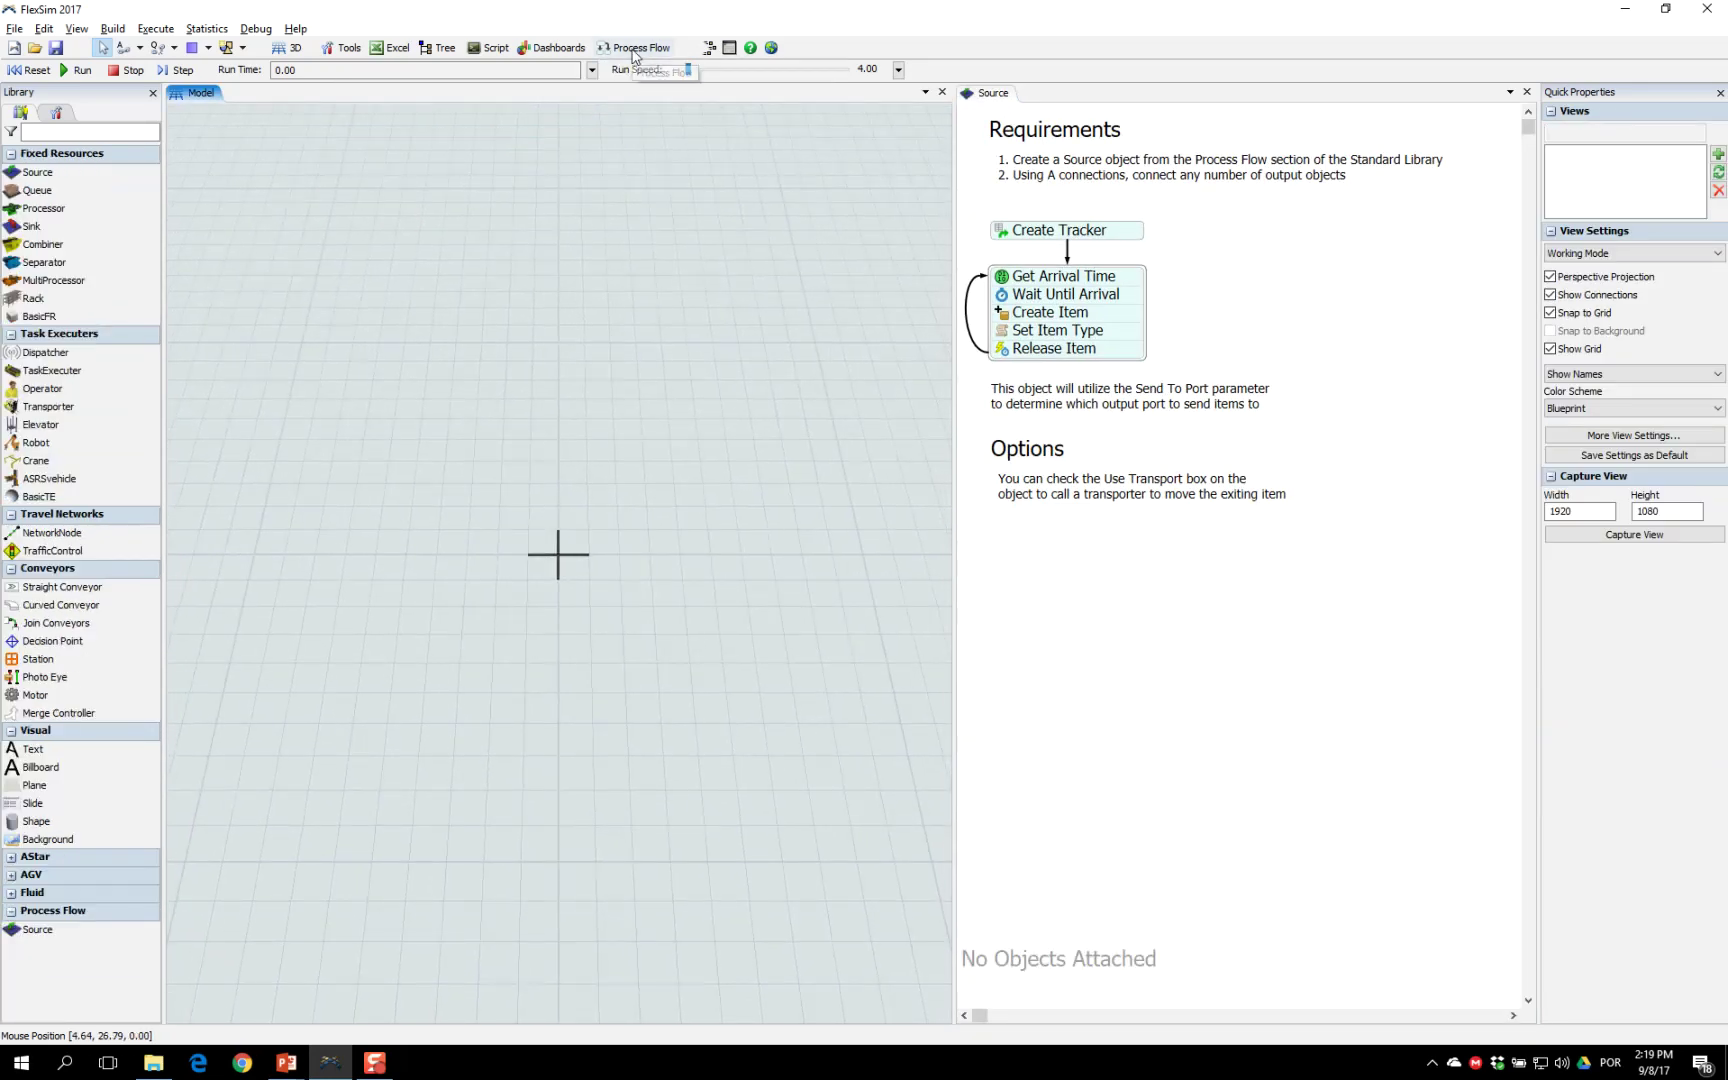
click(636, 49)
mouse_move(689, 117)
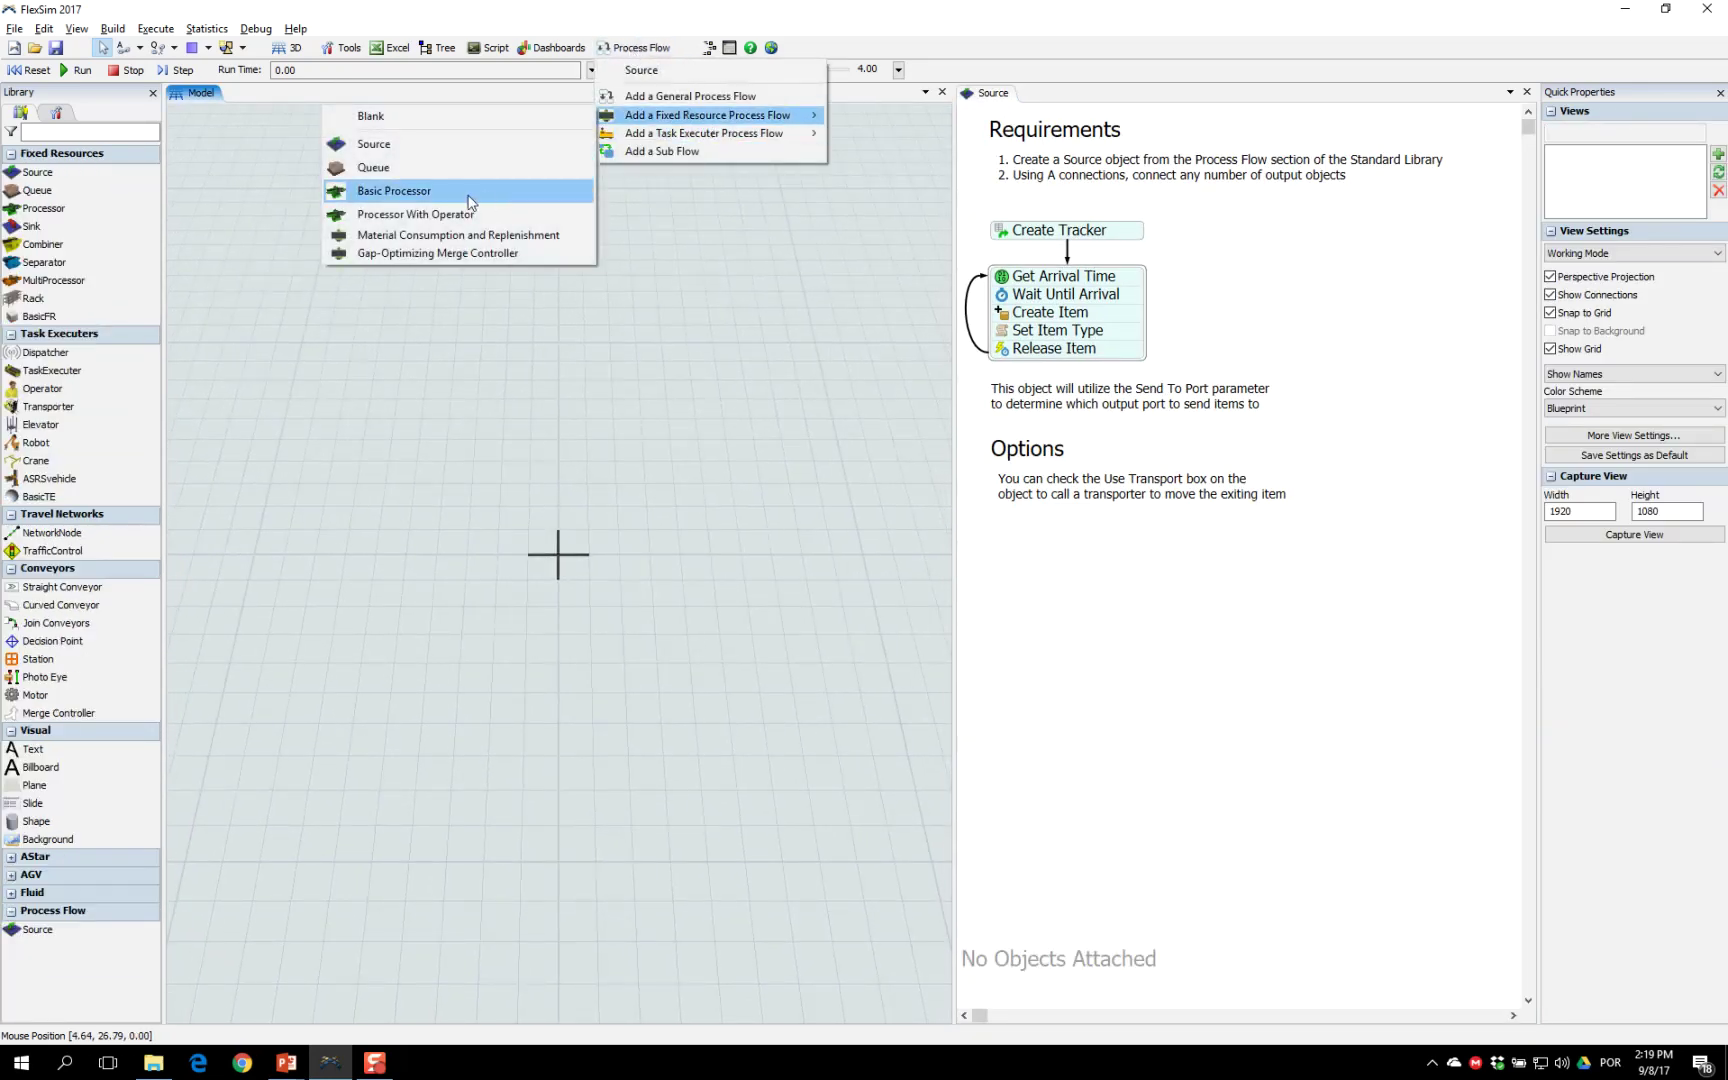
click(417, 167)
click(556, 342)
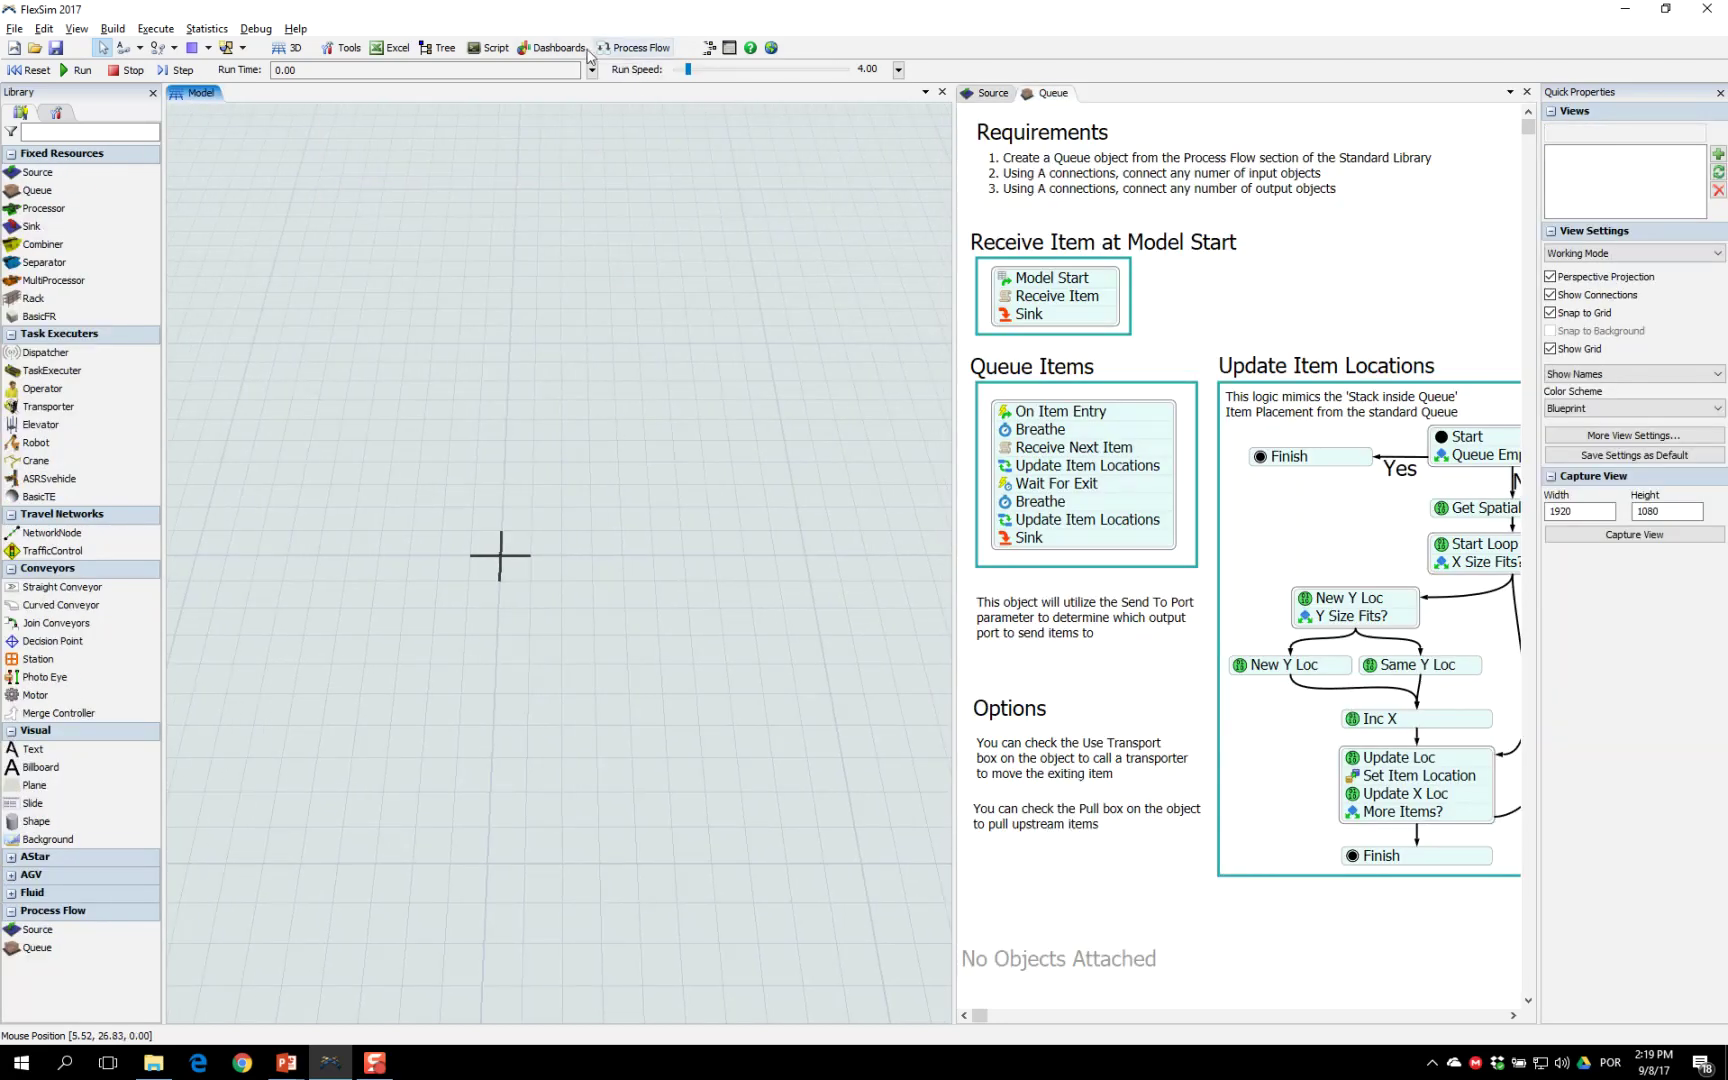
click(631, 49)
mouse_move(700, 135)
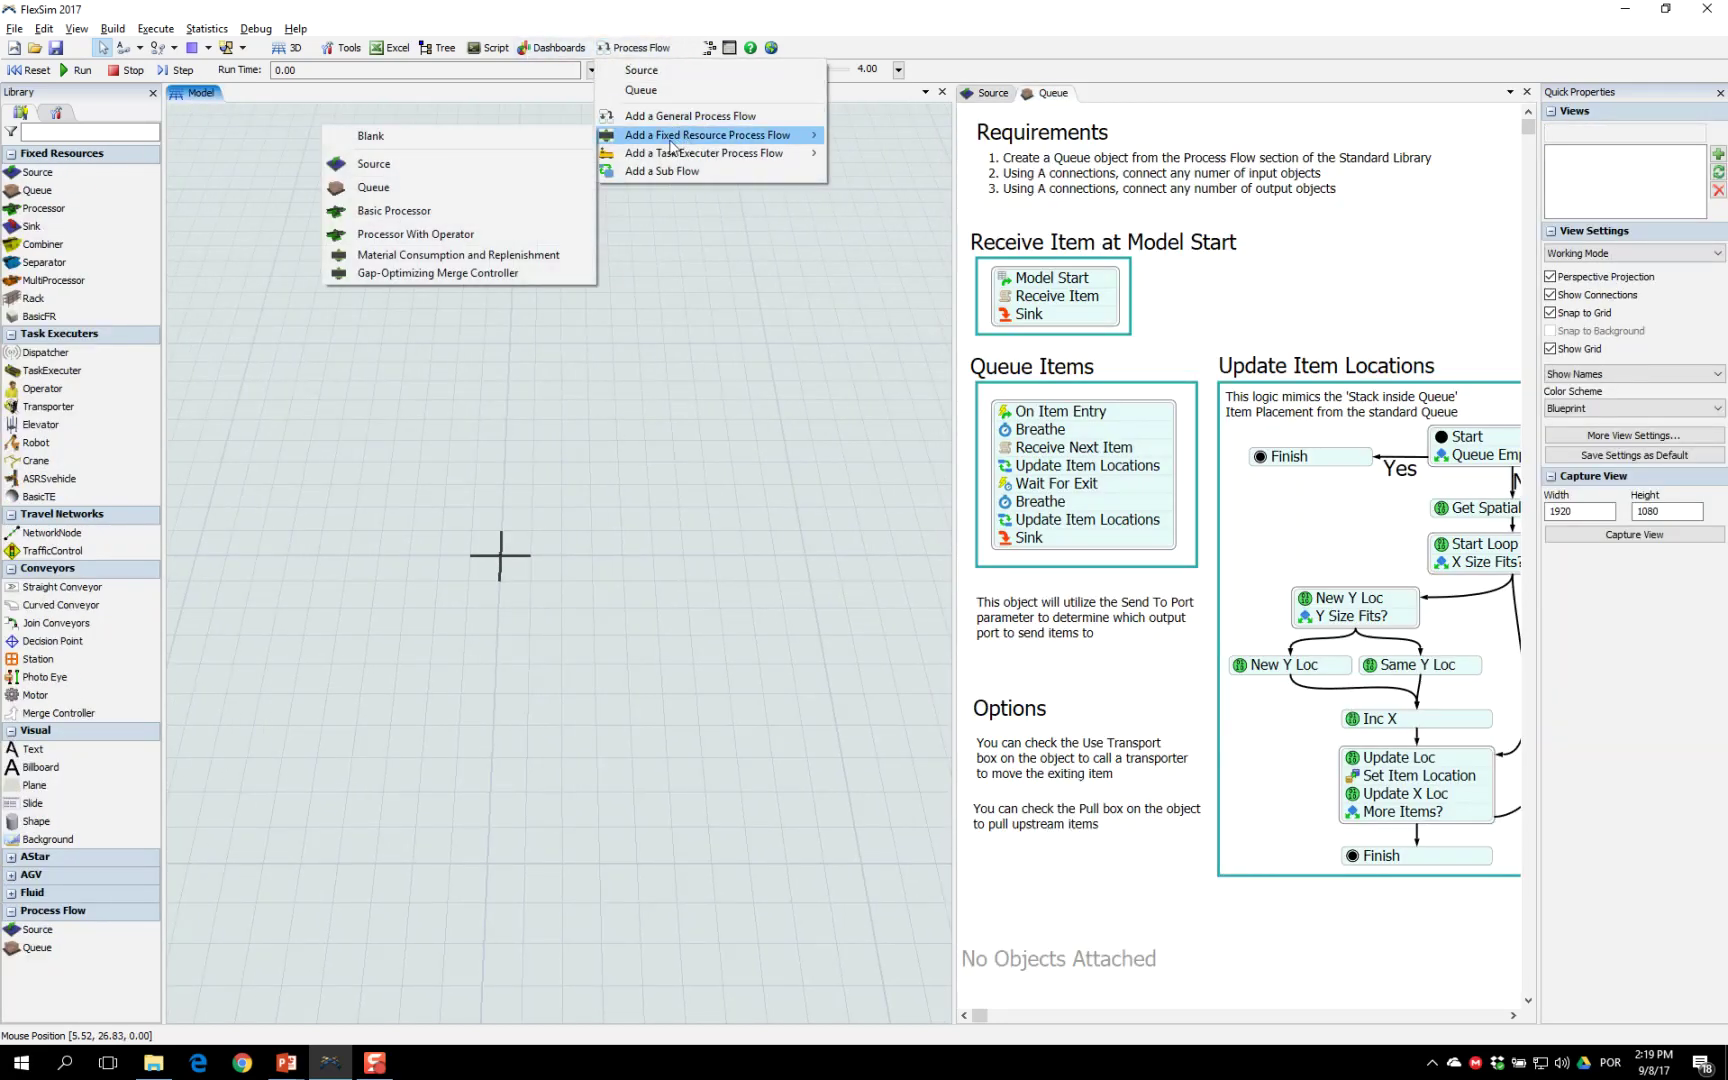
click(445, 217)
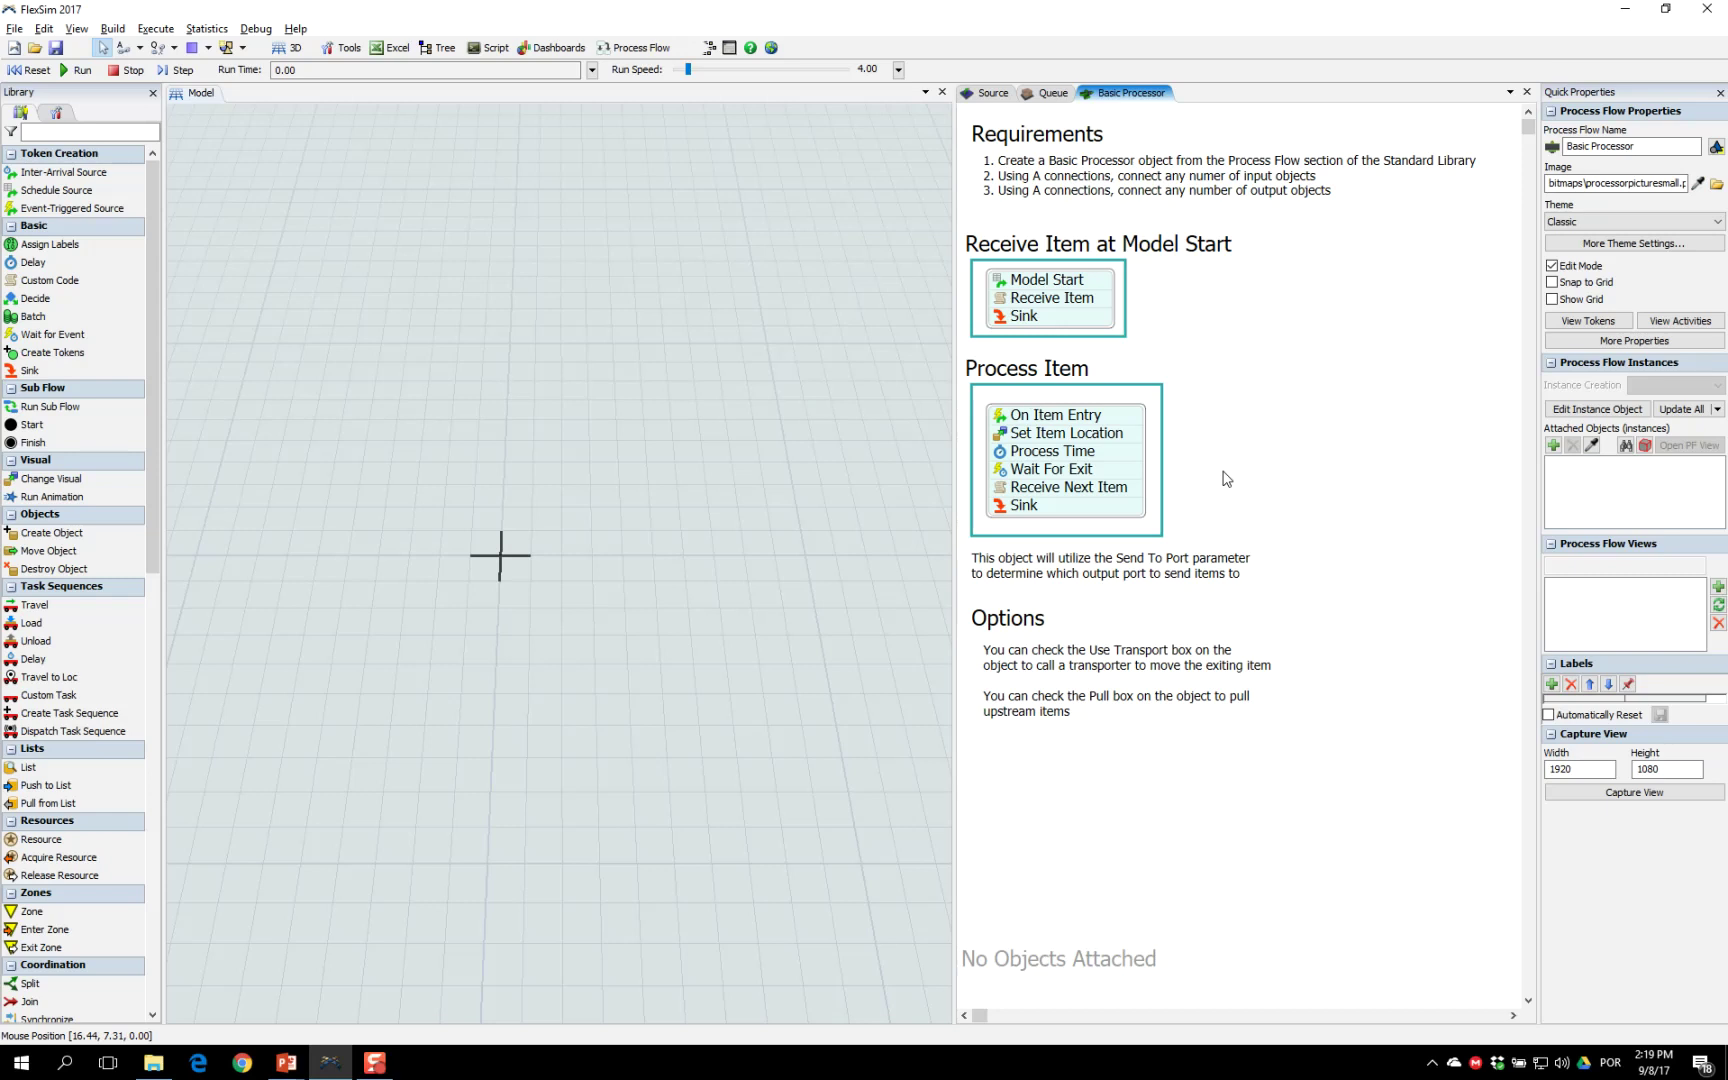
Step: Place a process flow Source, Queue and Basic Processor plus a standard Sink in a row in the 3D model
drag(700, 462, 562, 505)
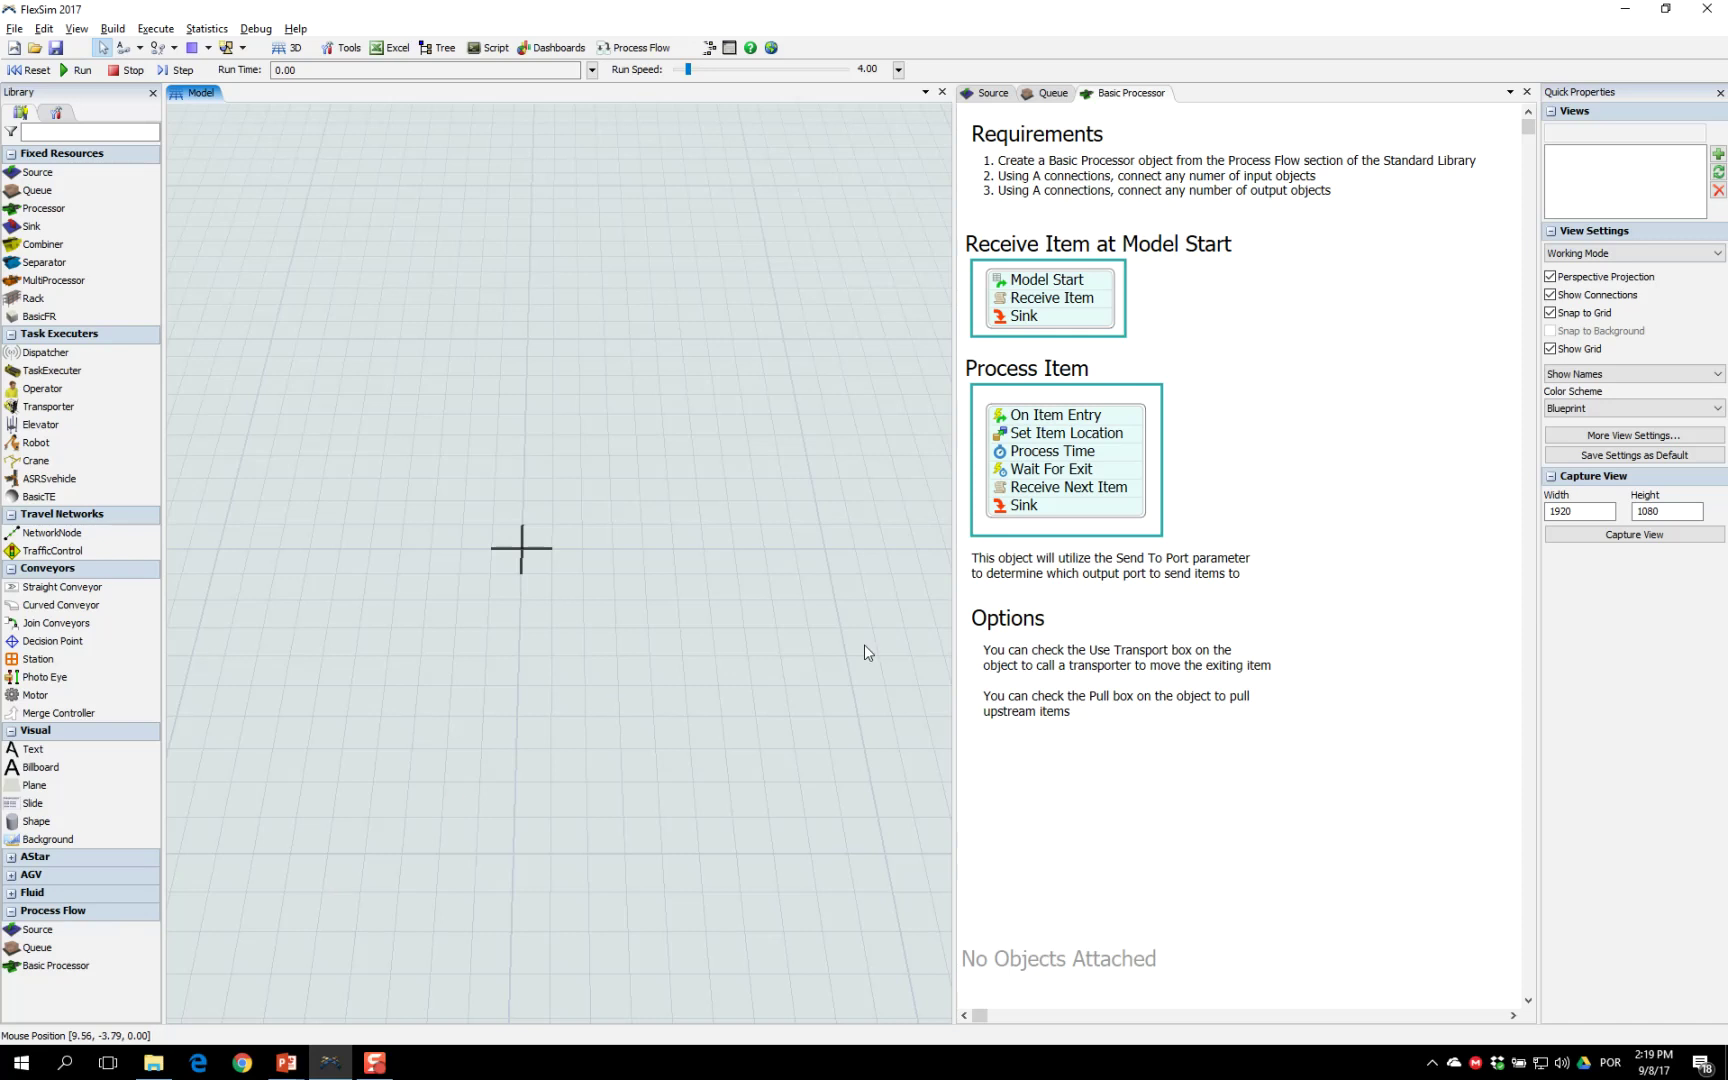
click(1336, 398)
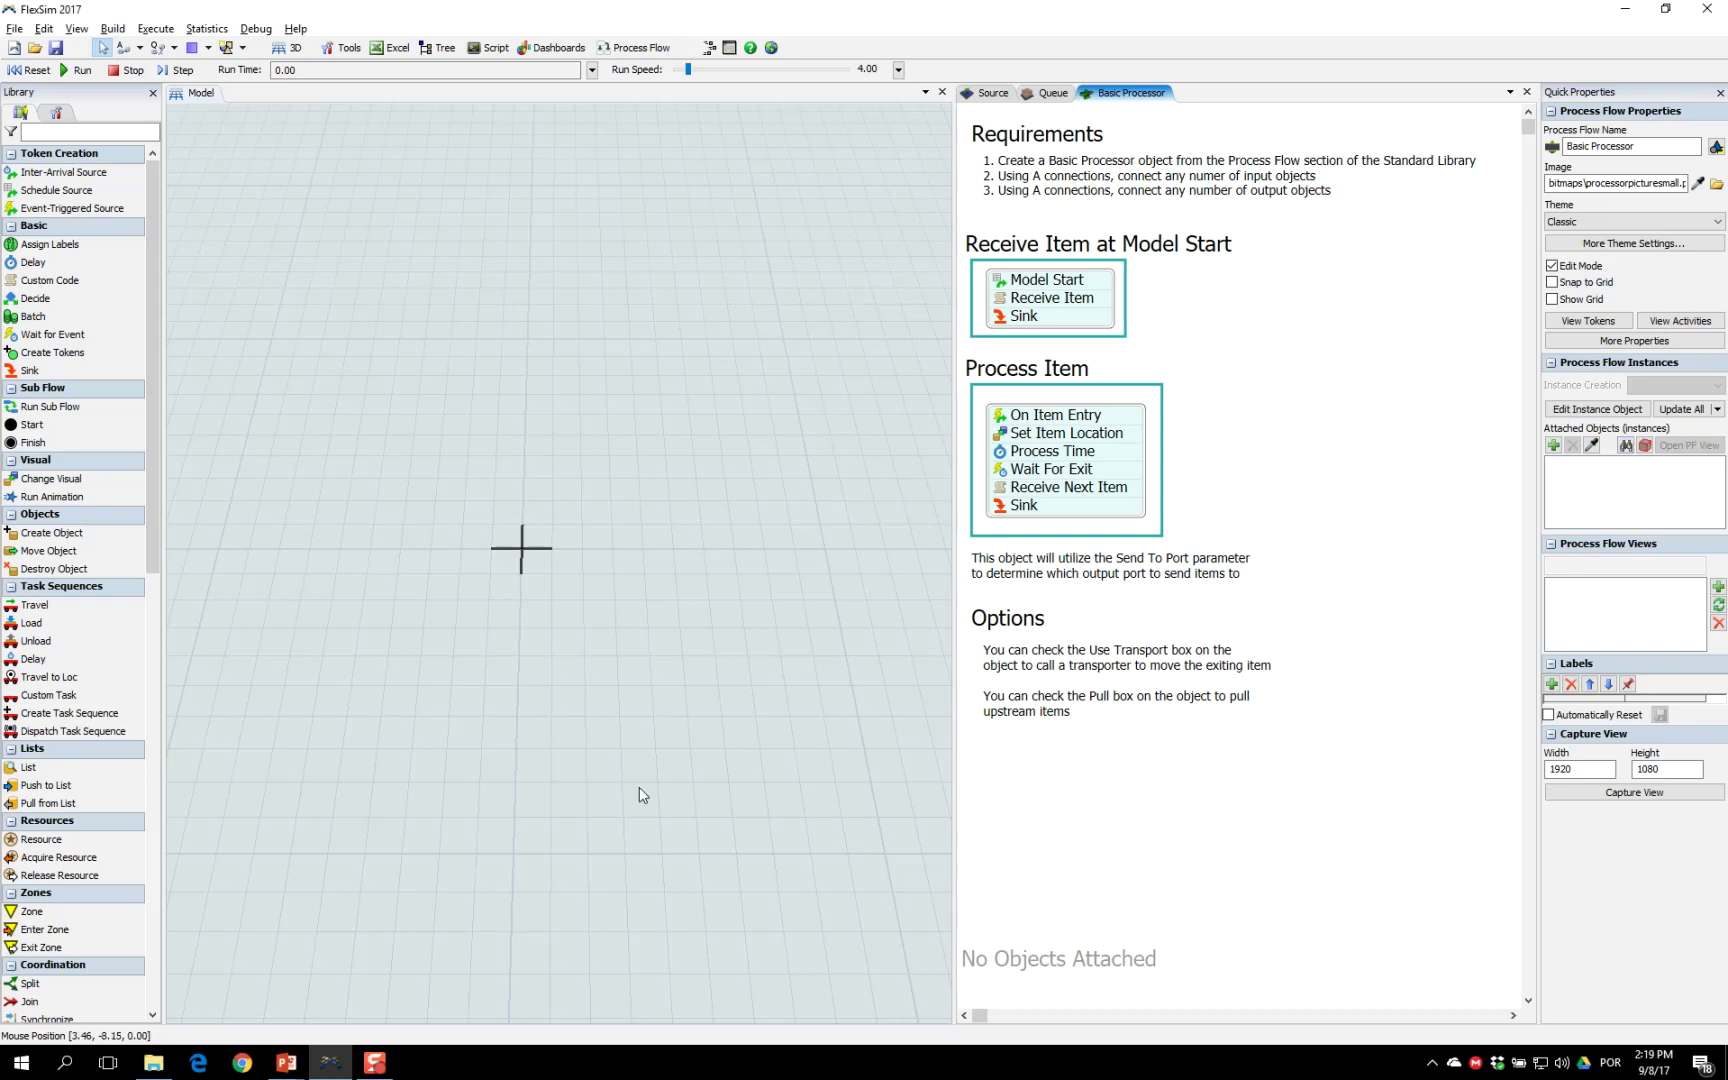
click(620, 688)
drag(70, 965, 515, 595)
drag(646, 509, 646, 509)
drag(37, 929, 527, 528)
drag(40, 947, 590, 584)
drag(588, 429, 623, 530)
drag(790, 525, 866, 510)
drag(852, 606, 799, 632)
scroll(799, 636, up, 3)
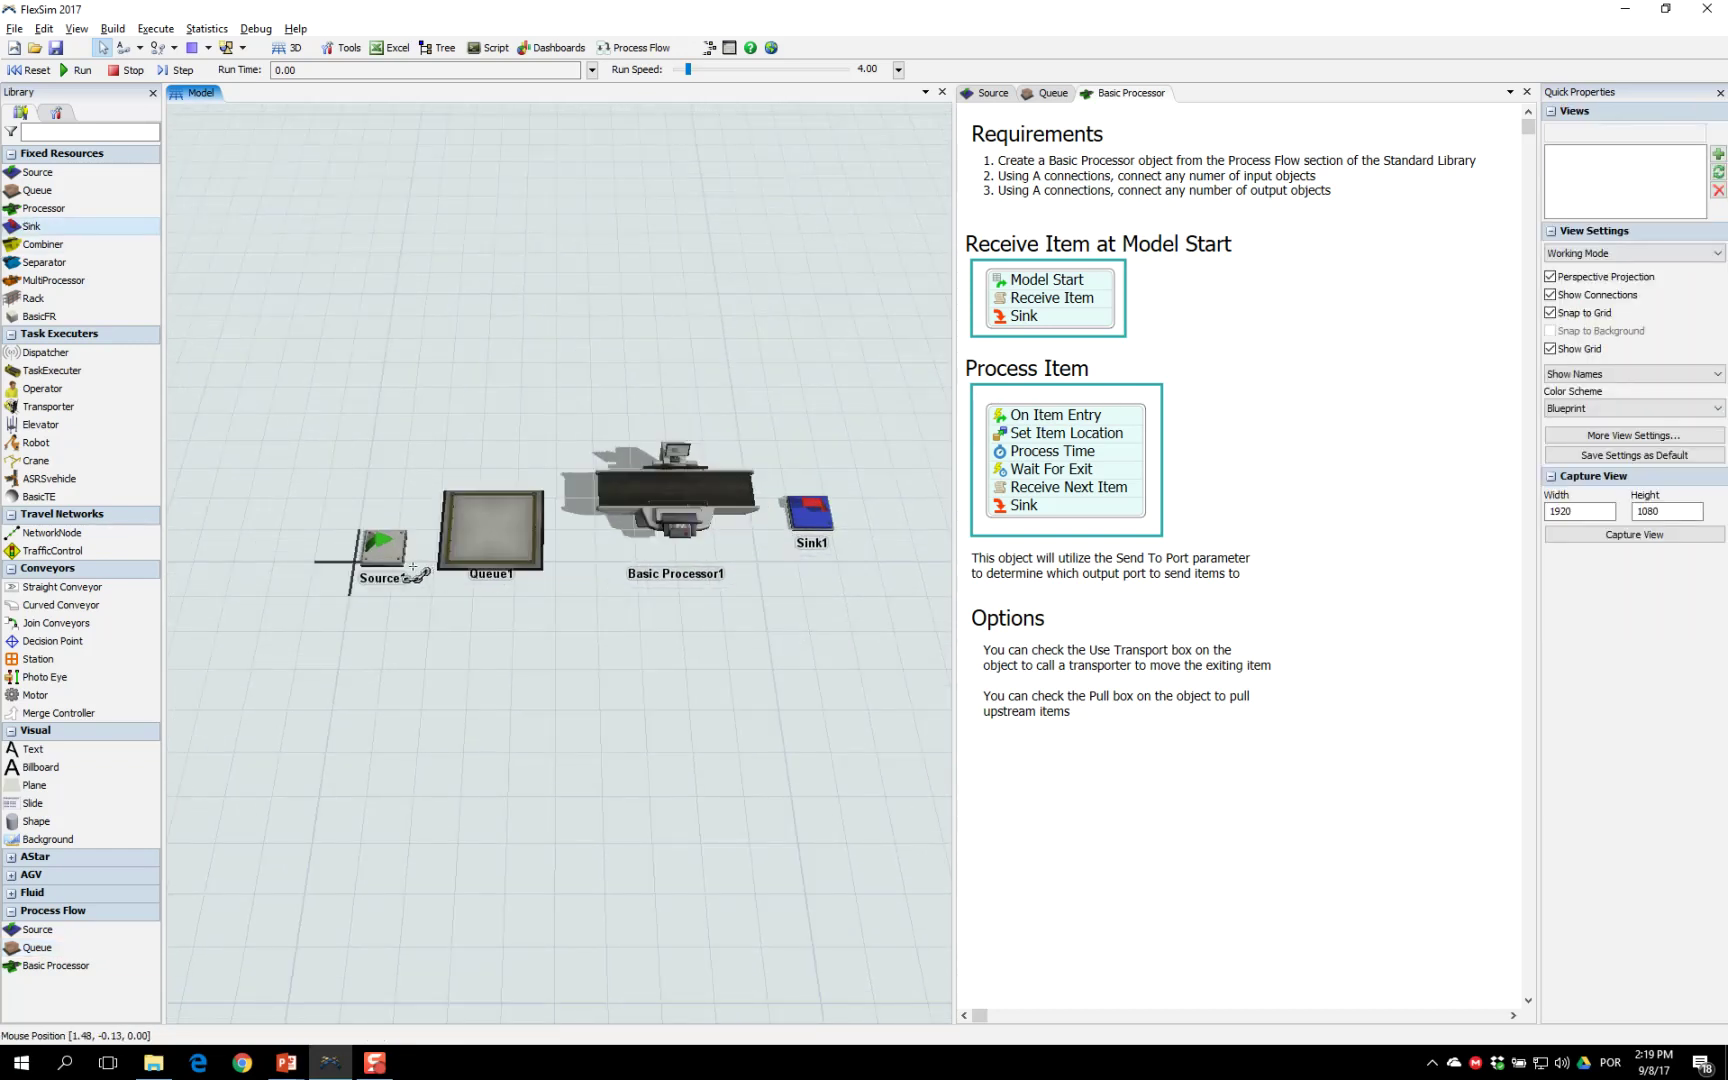
Step: Connect the source to the queue, the queue to the basic processor, and the processor to the sink with A connections
key(a)
drag(383, 548, 463, 545)
click(474, 535)
click(675, 508)
click(803, 514)
click(822, 606)
Step: Examine the Basic Processor object's properties and its entry among the objects attached to the Basic Processor process flow
click(684, 517)
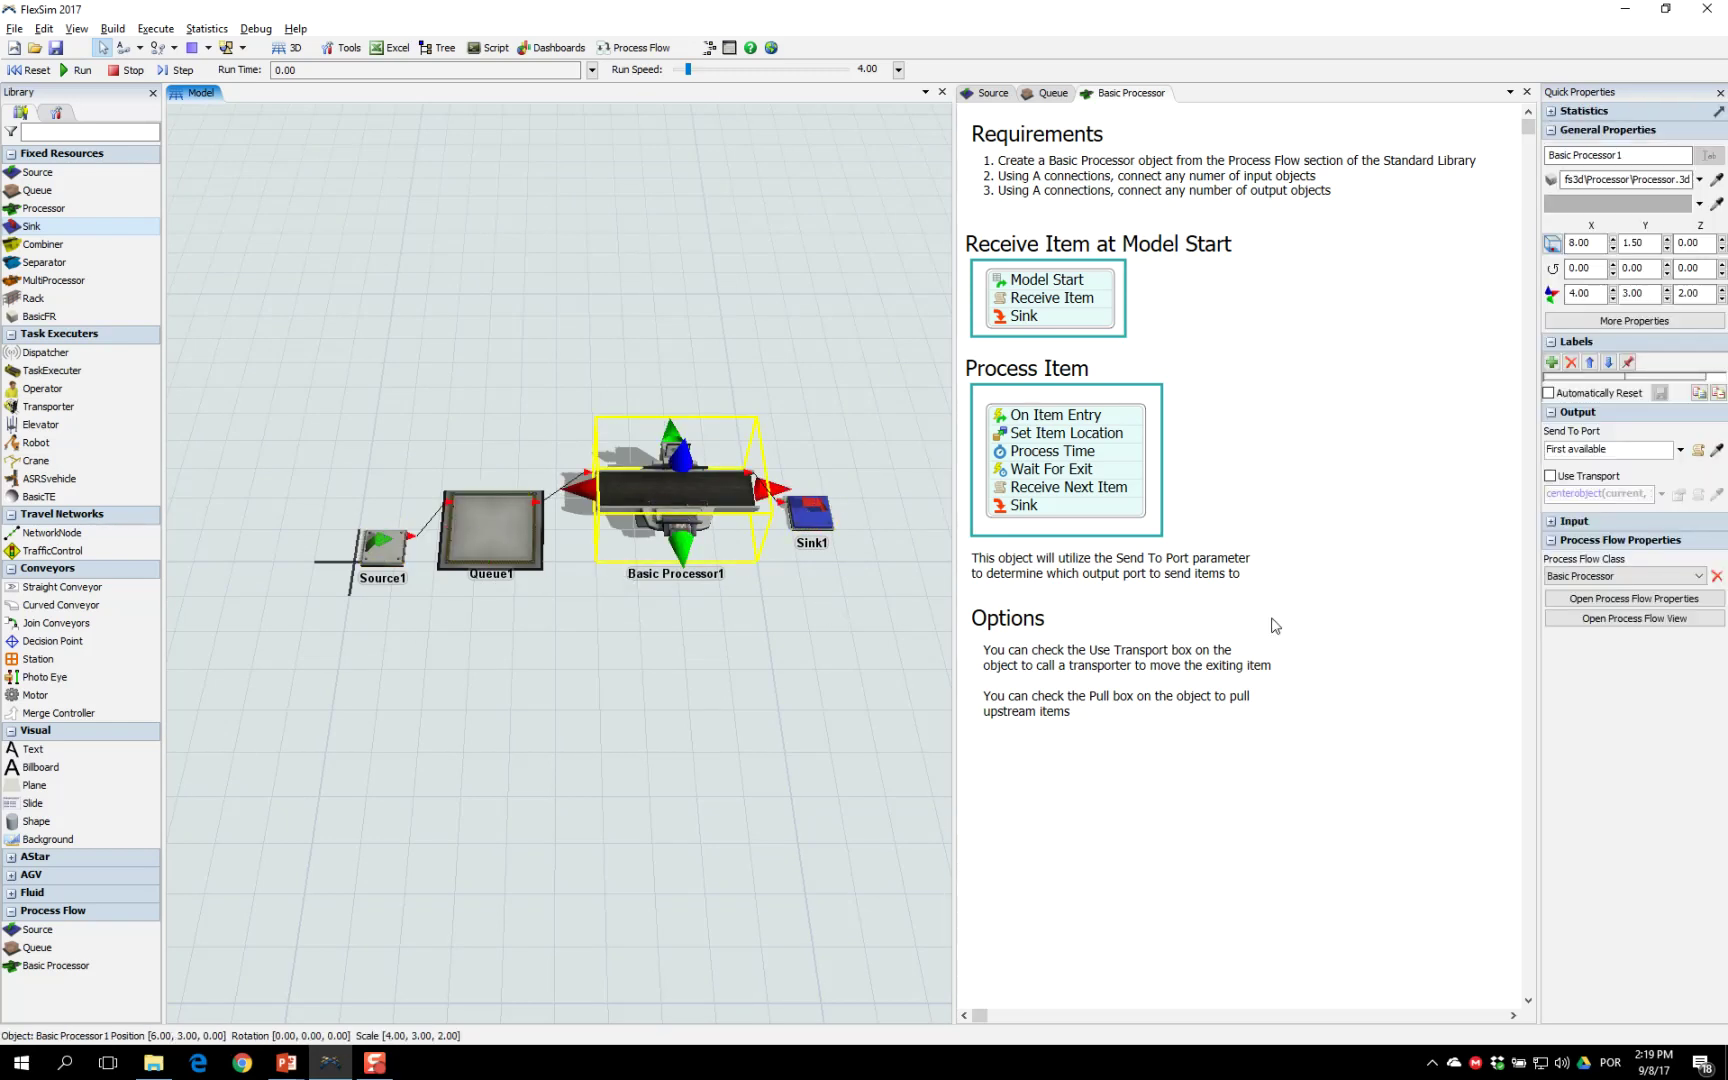
click(1345, 547)
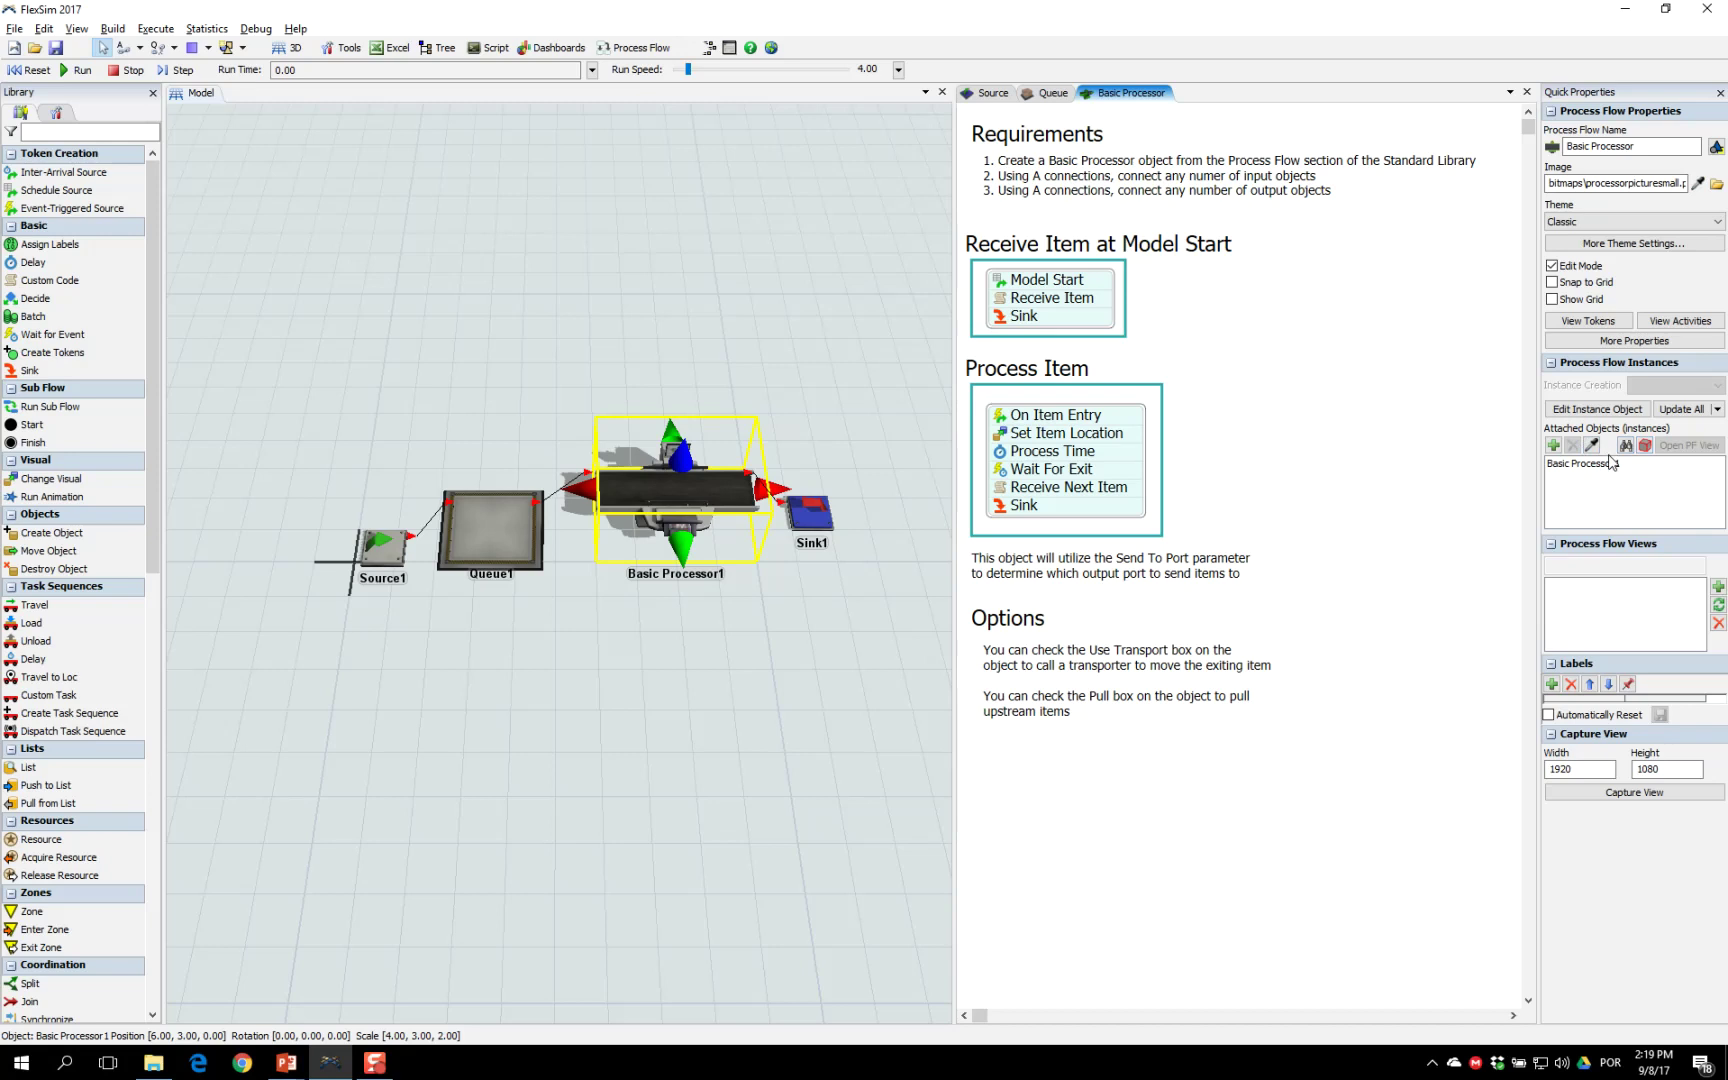
click(1651, 488)
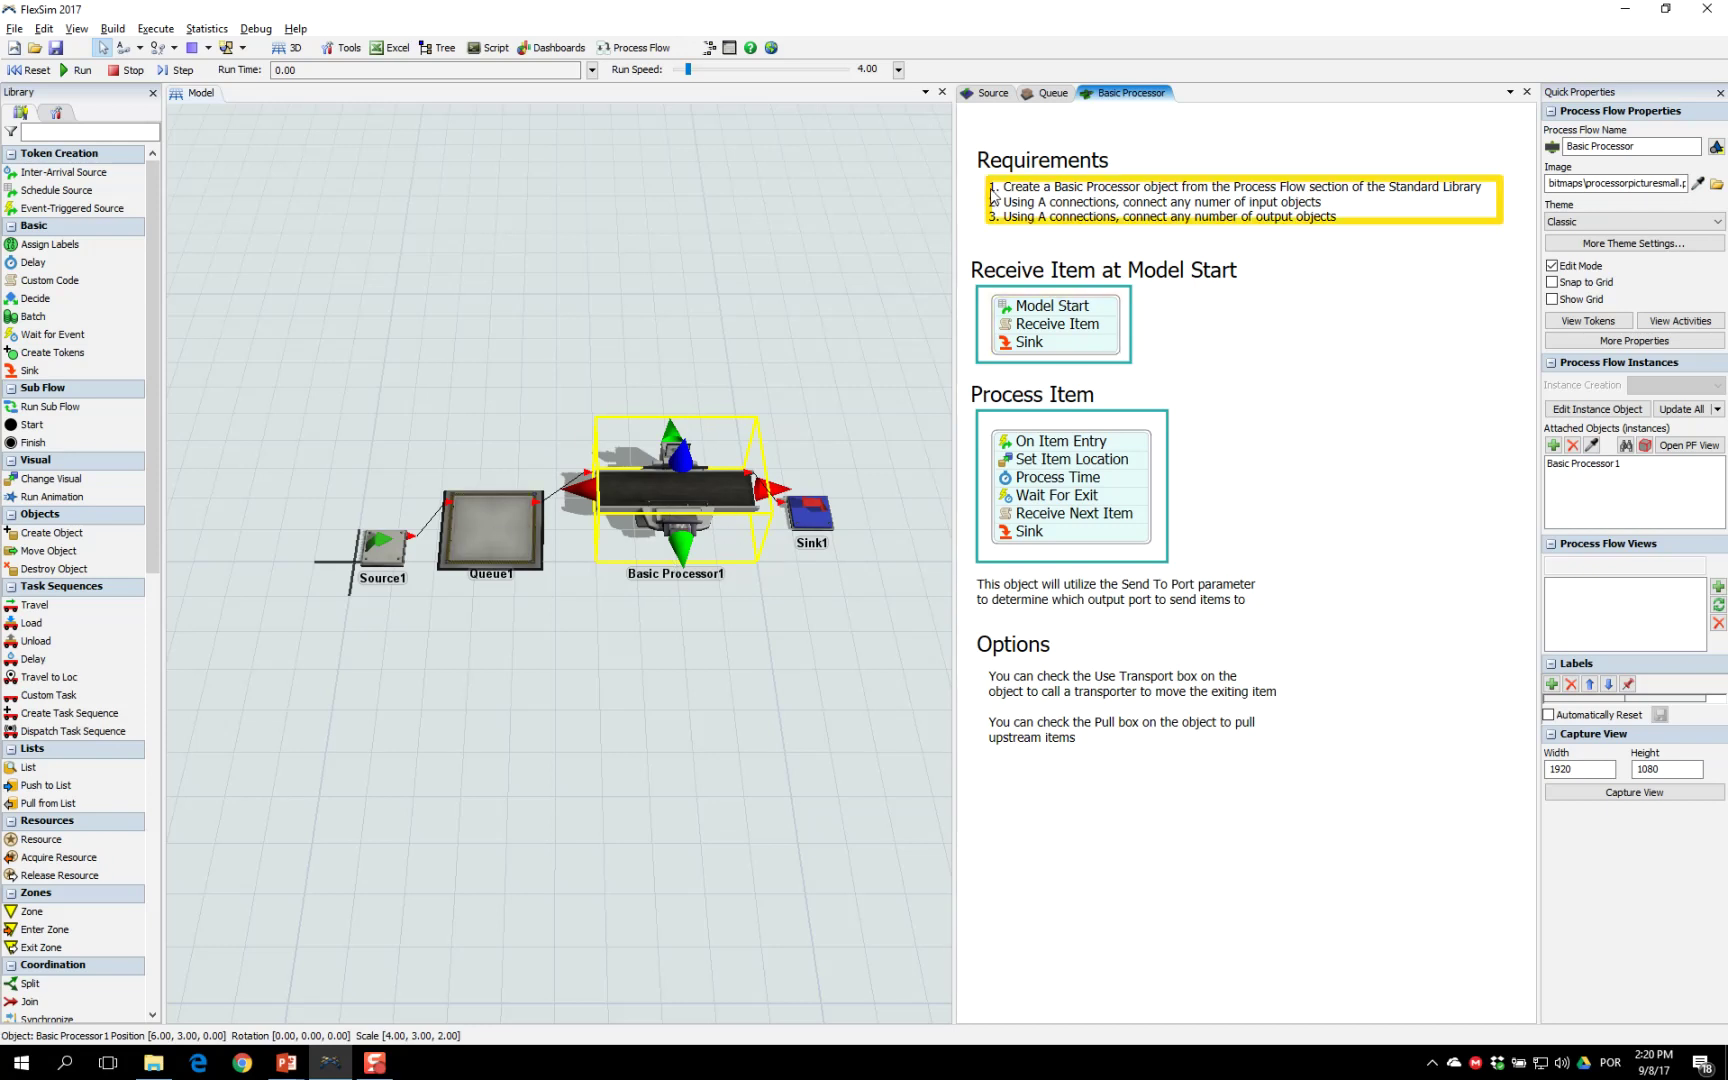
Step: Reset and run the simulation, stopping it while an item is on the basic processor
click(847, 261)
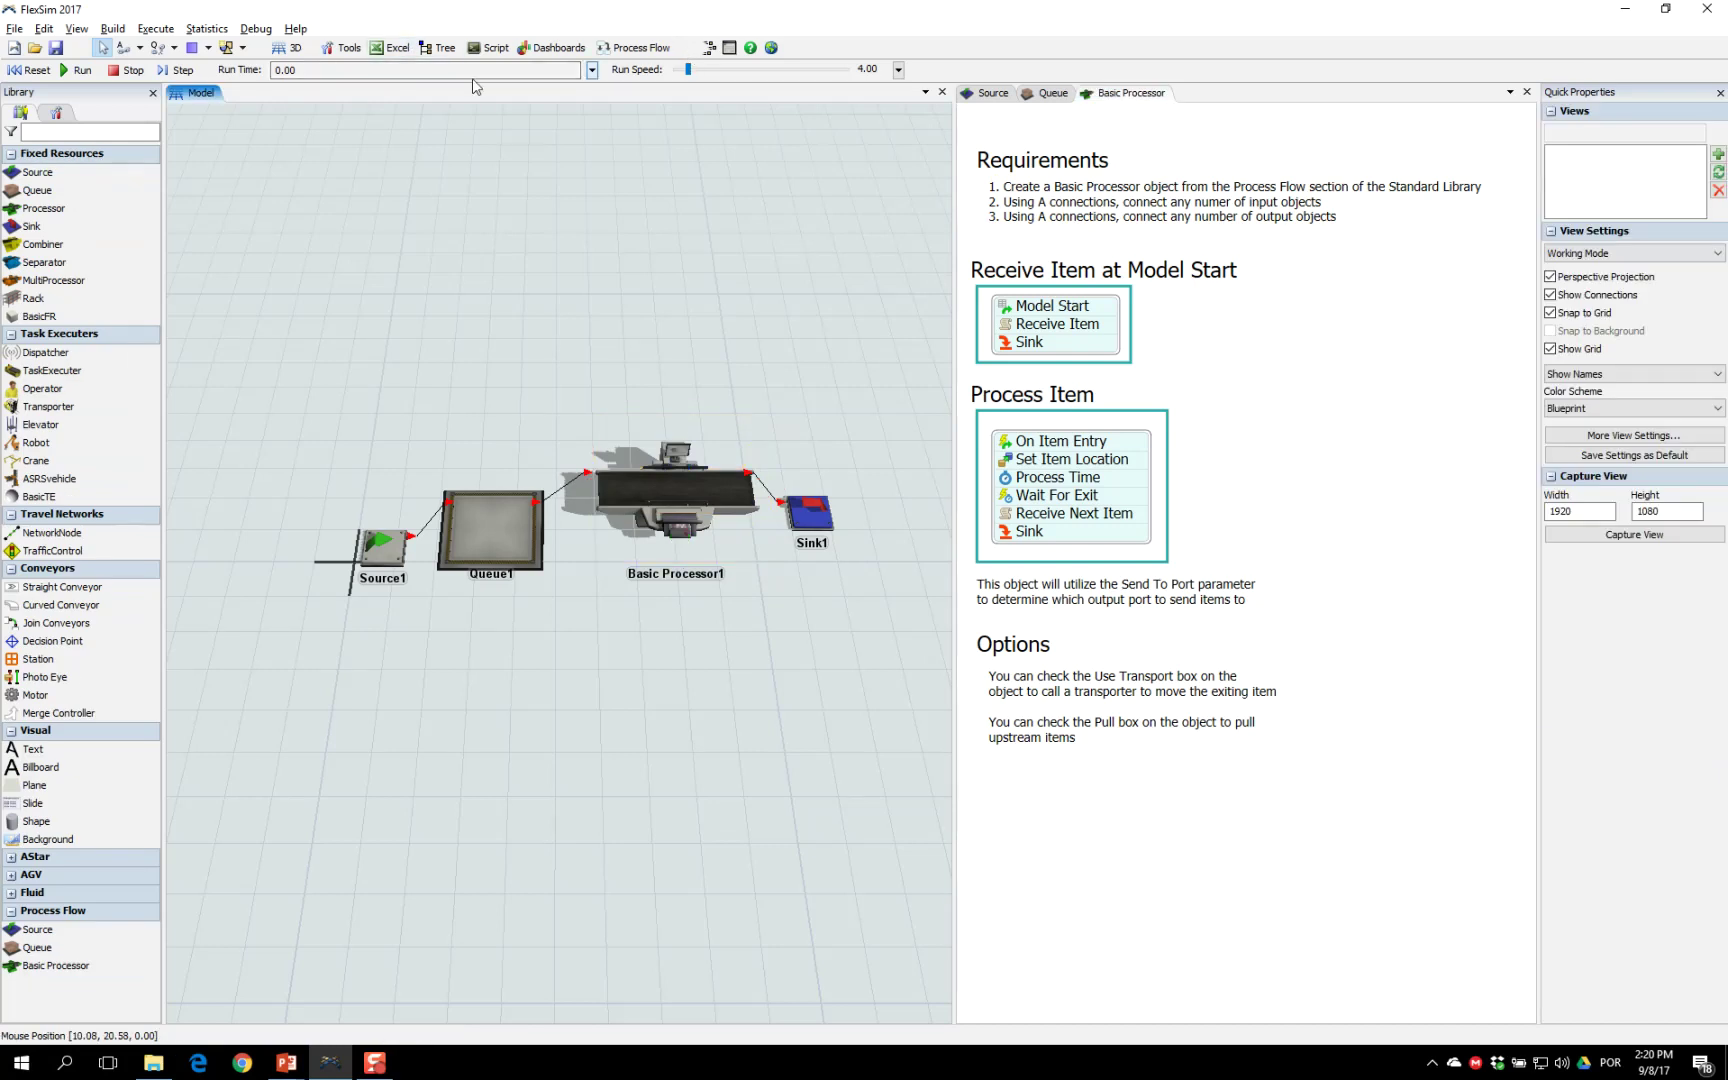
click(35, 72)
click(80, 72)
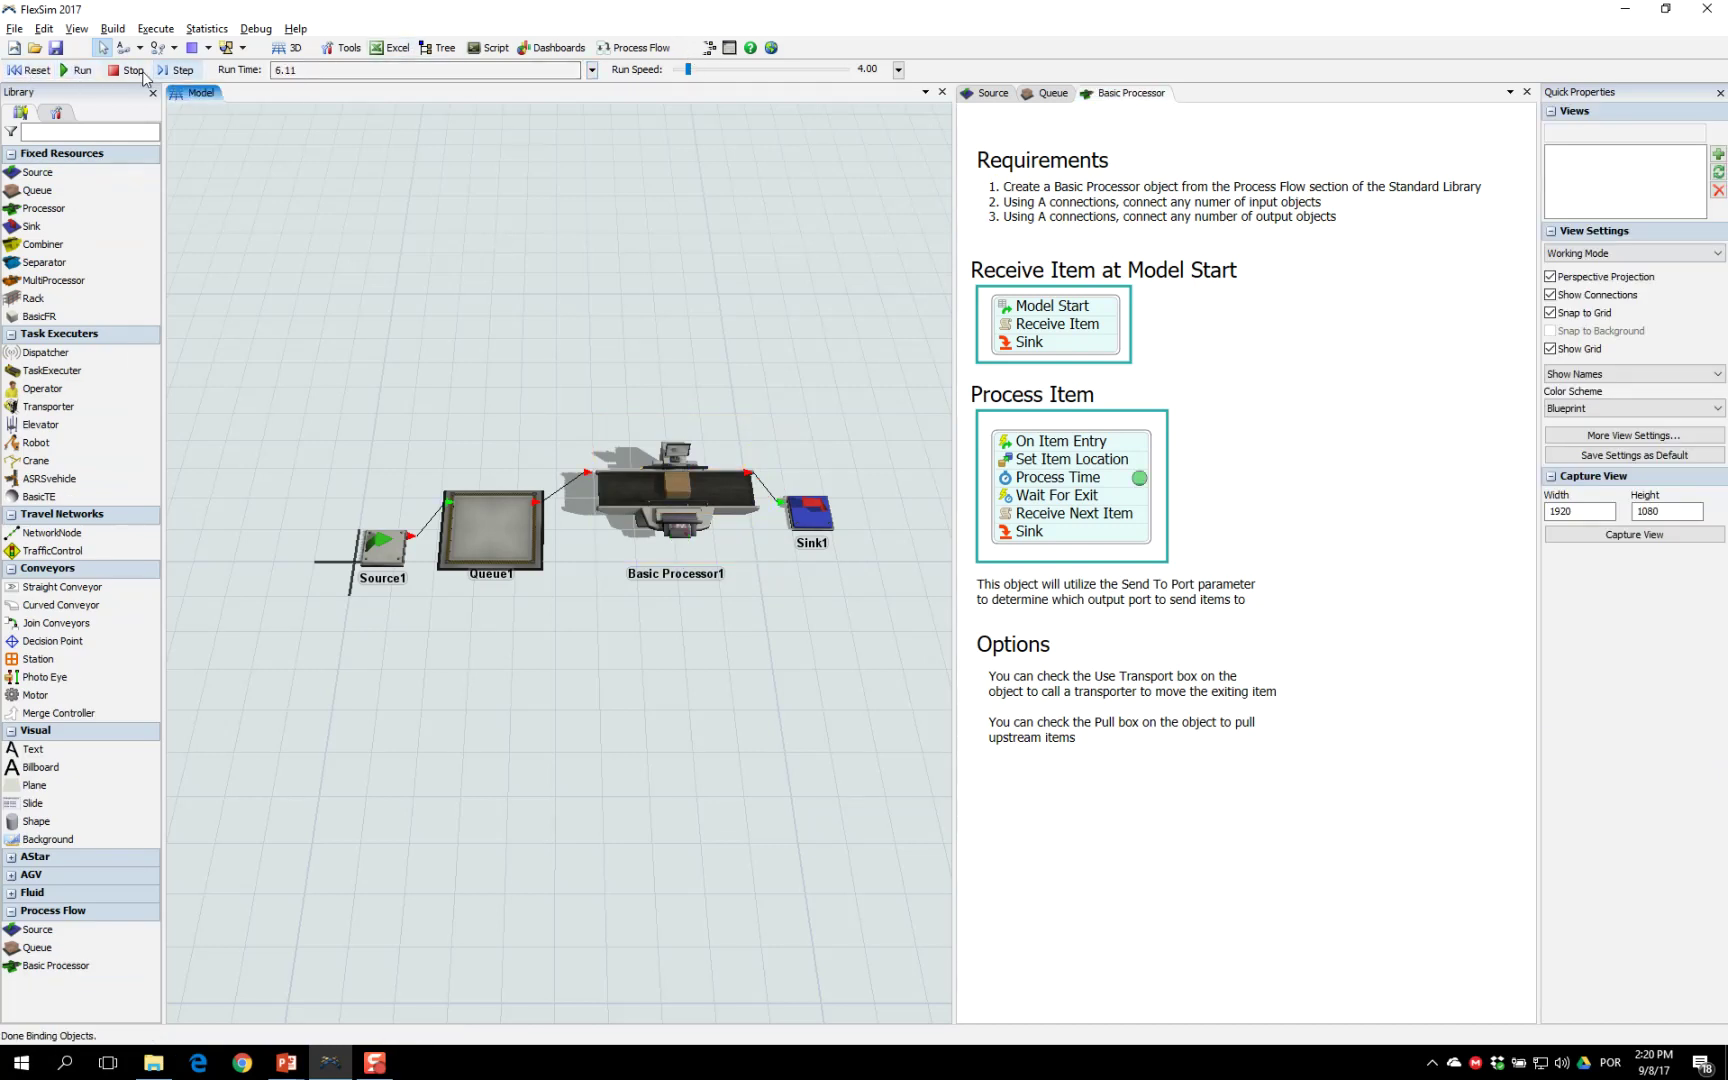
click(1279, 449)
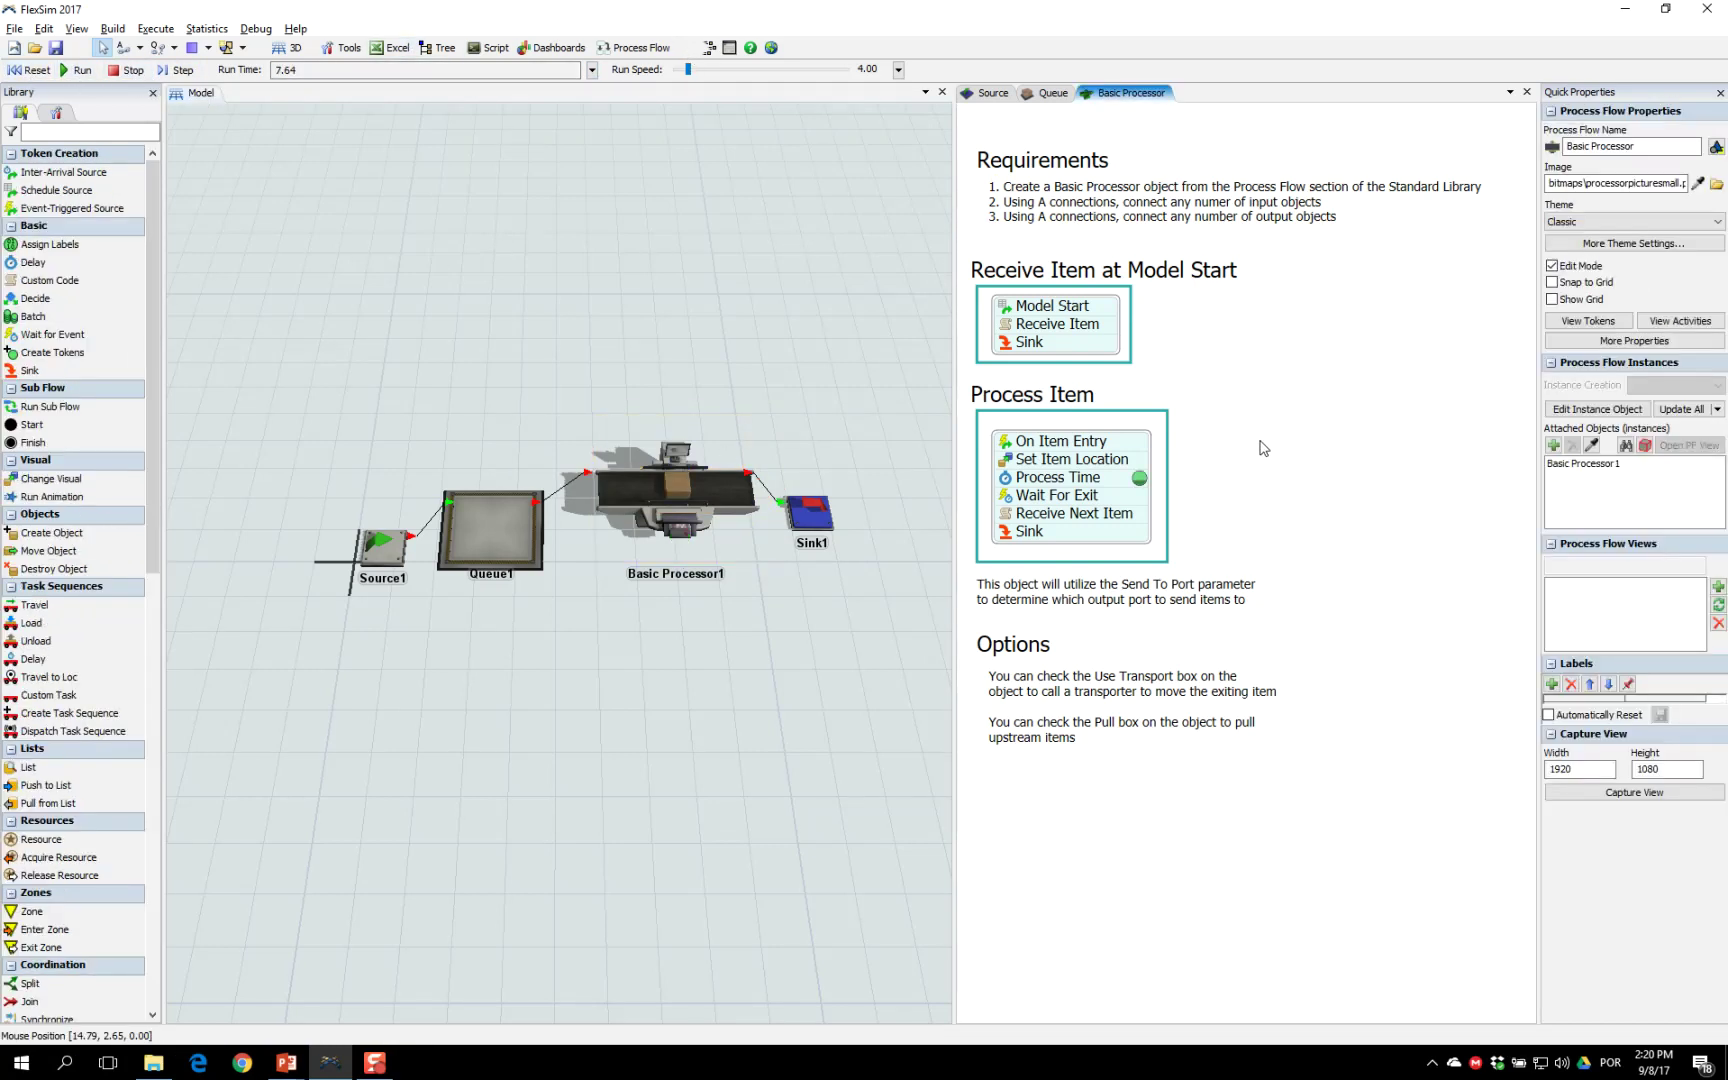
Step: Examine the properties of the token waiting at the Process Time activity
click(1140, 479)
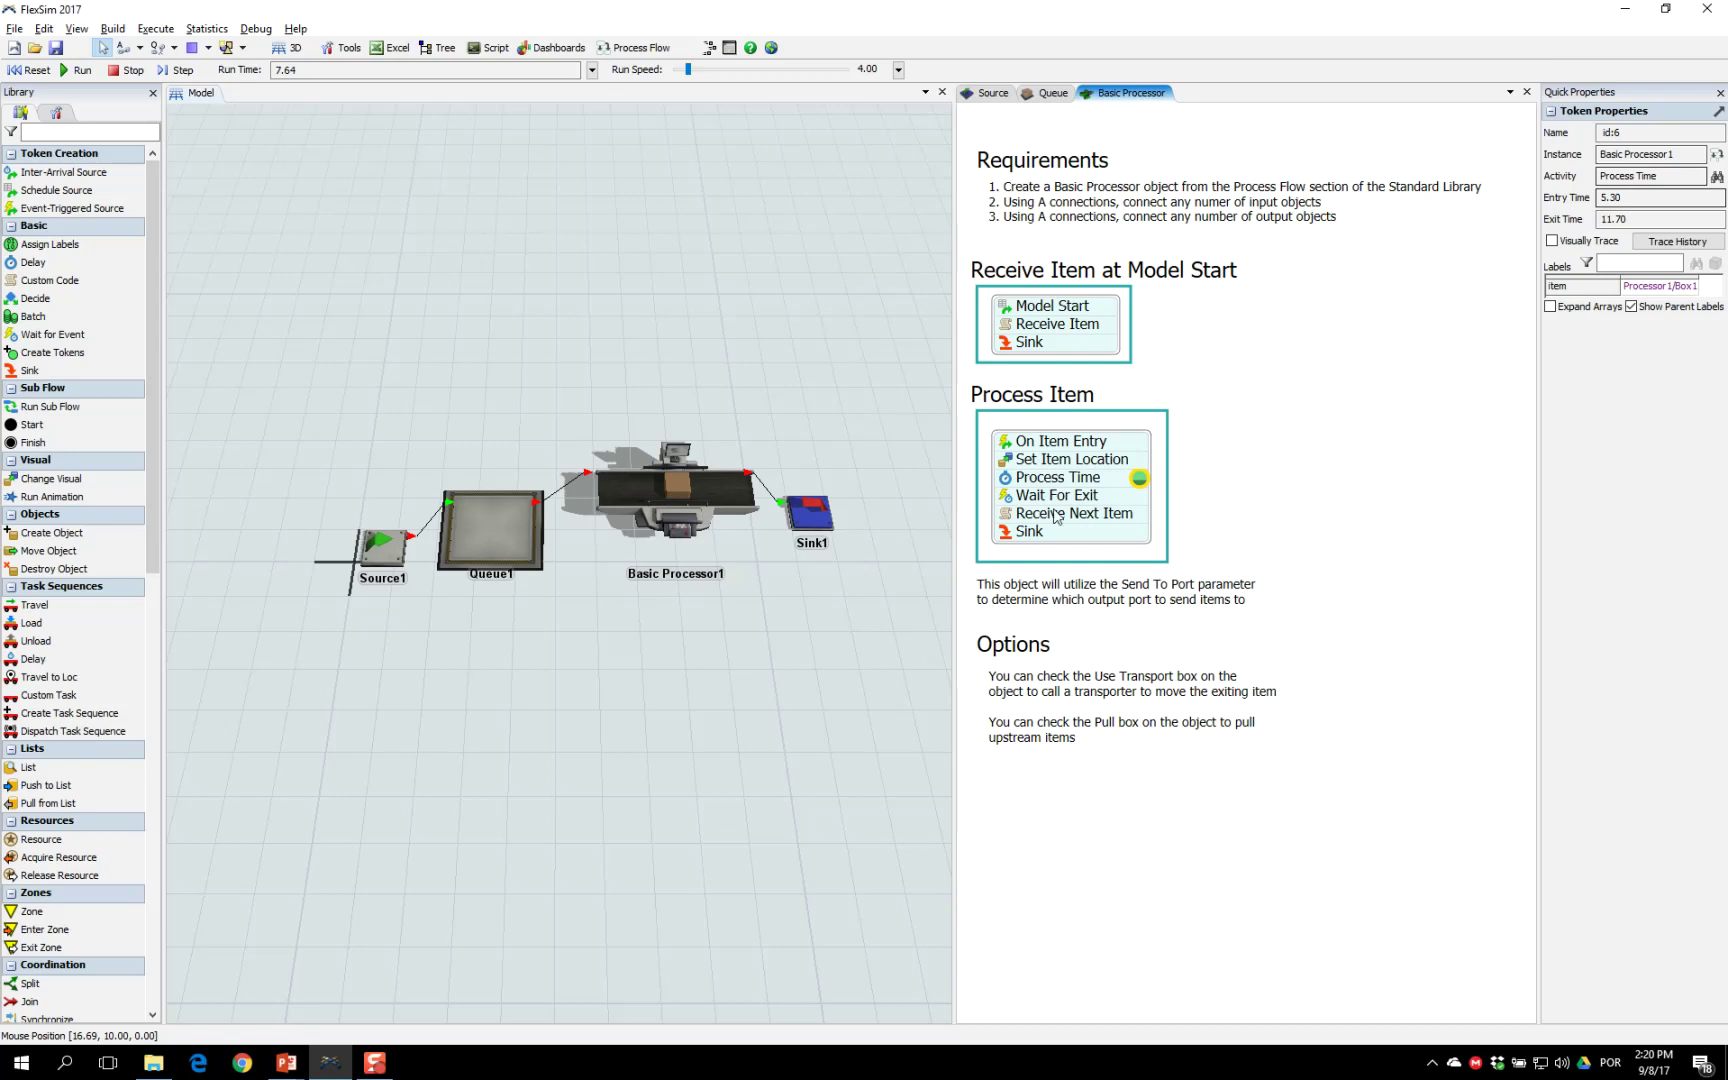
click(1207, 453)
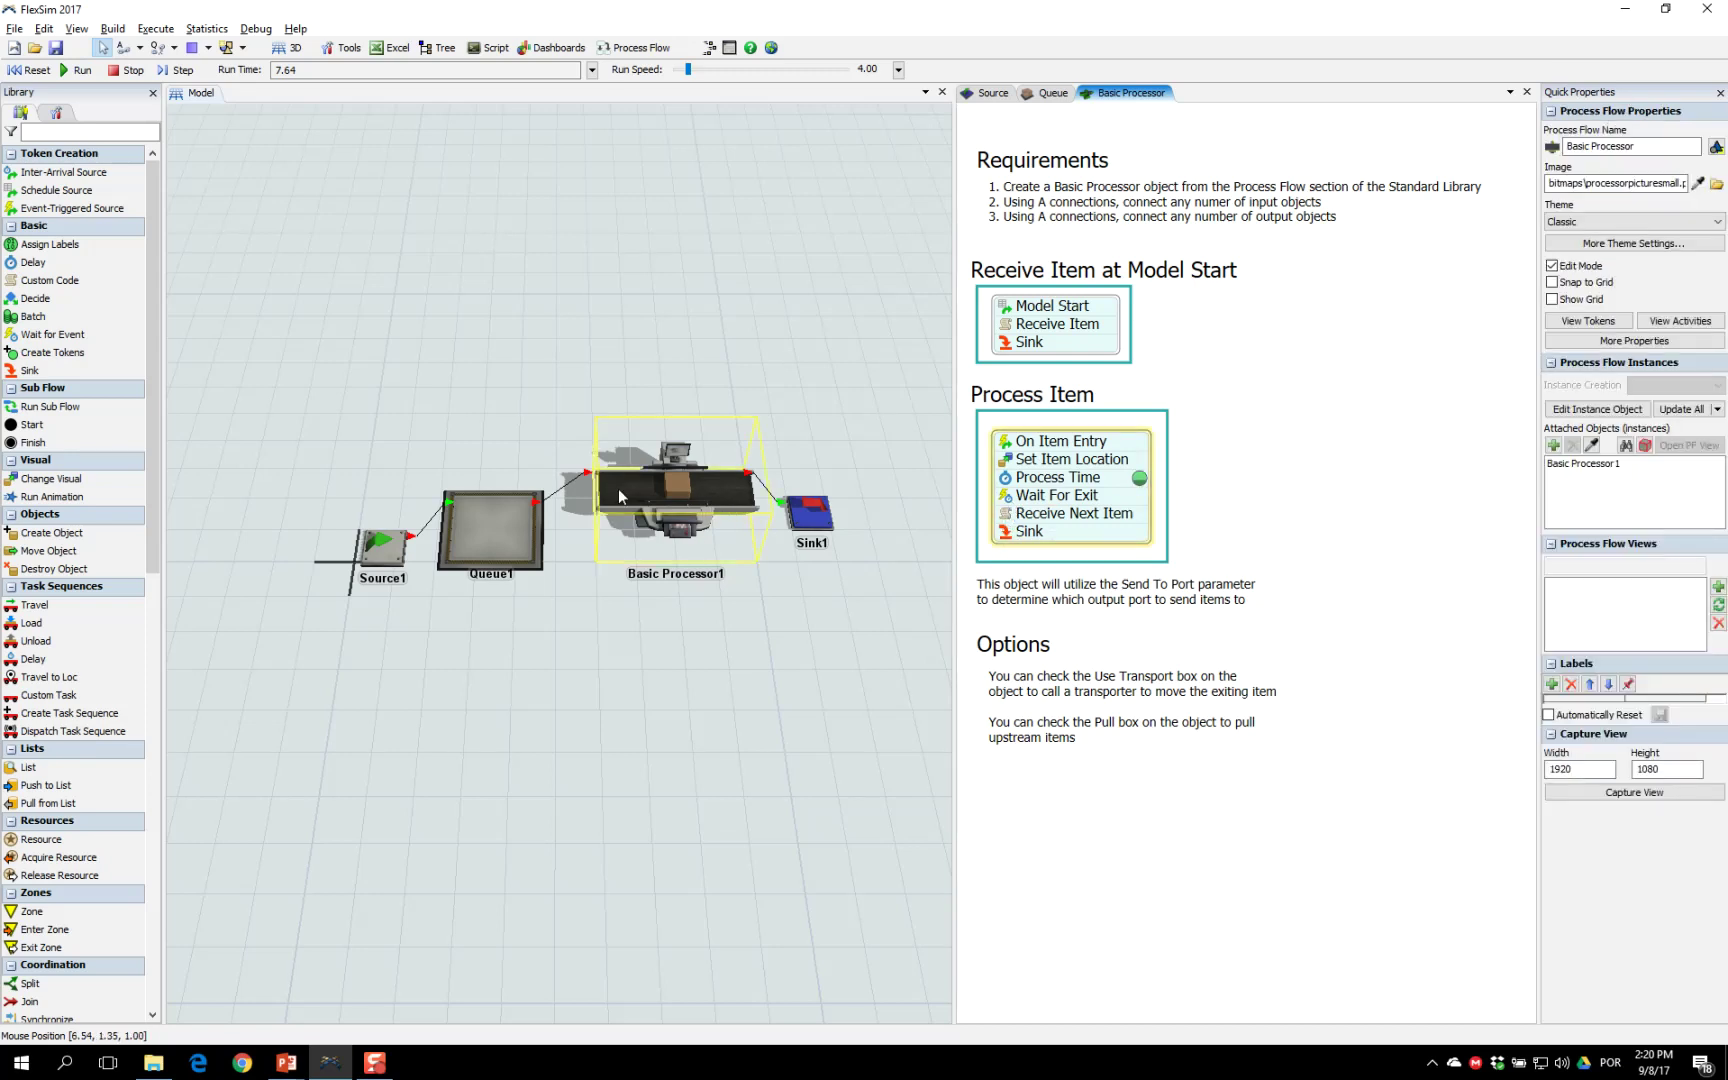
click(1139, 479)
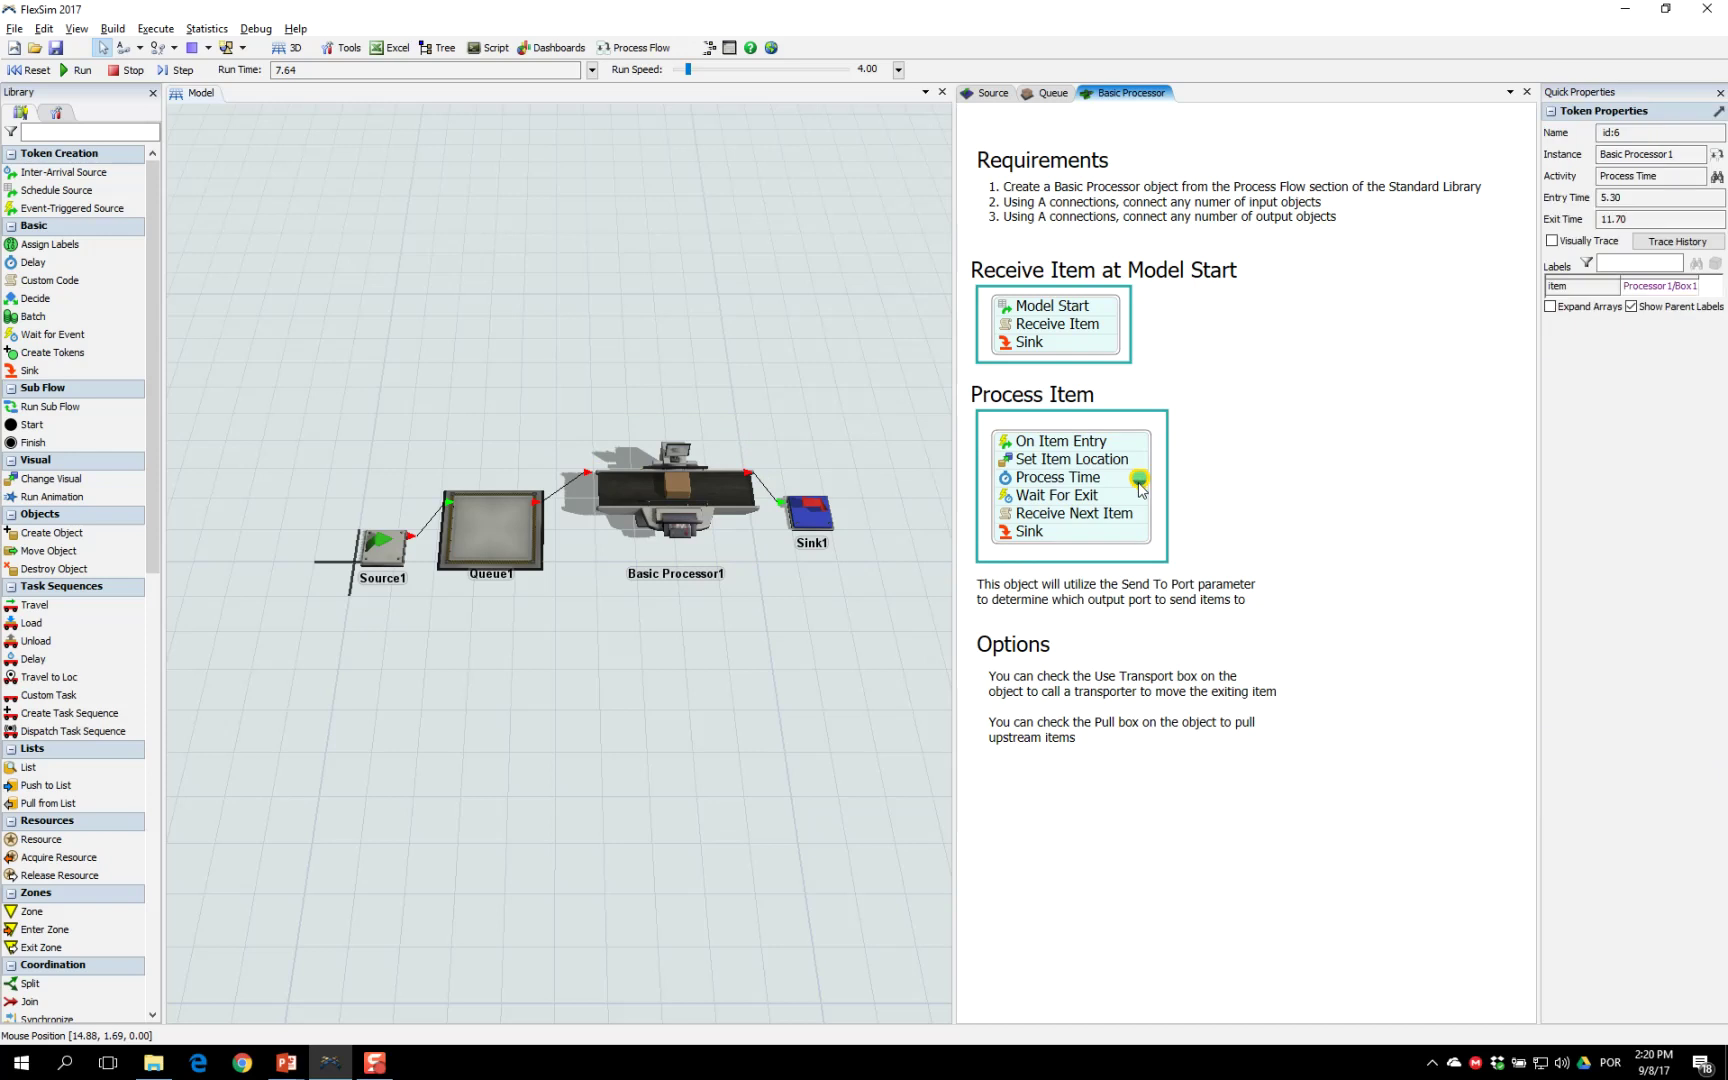
click(1311, 466)
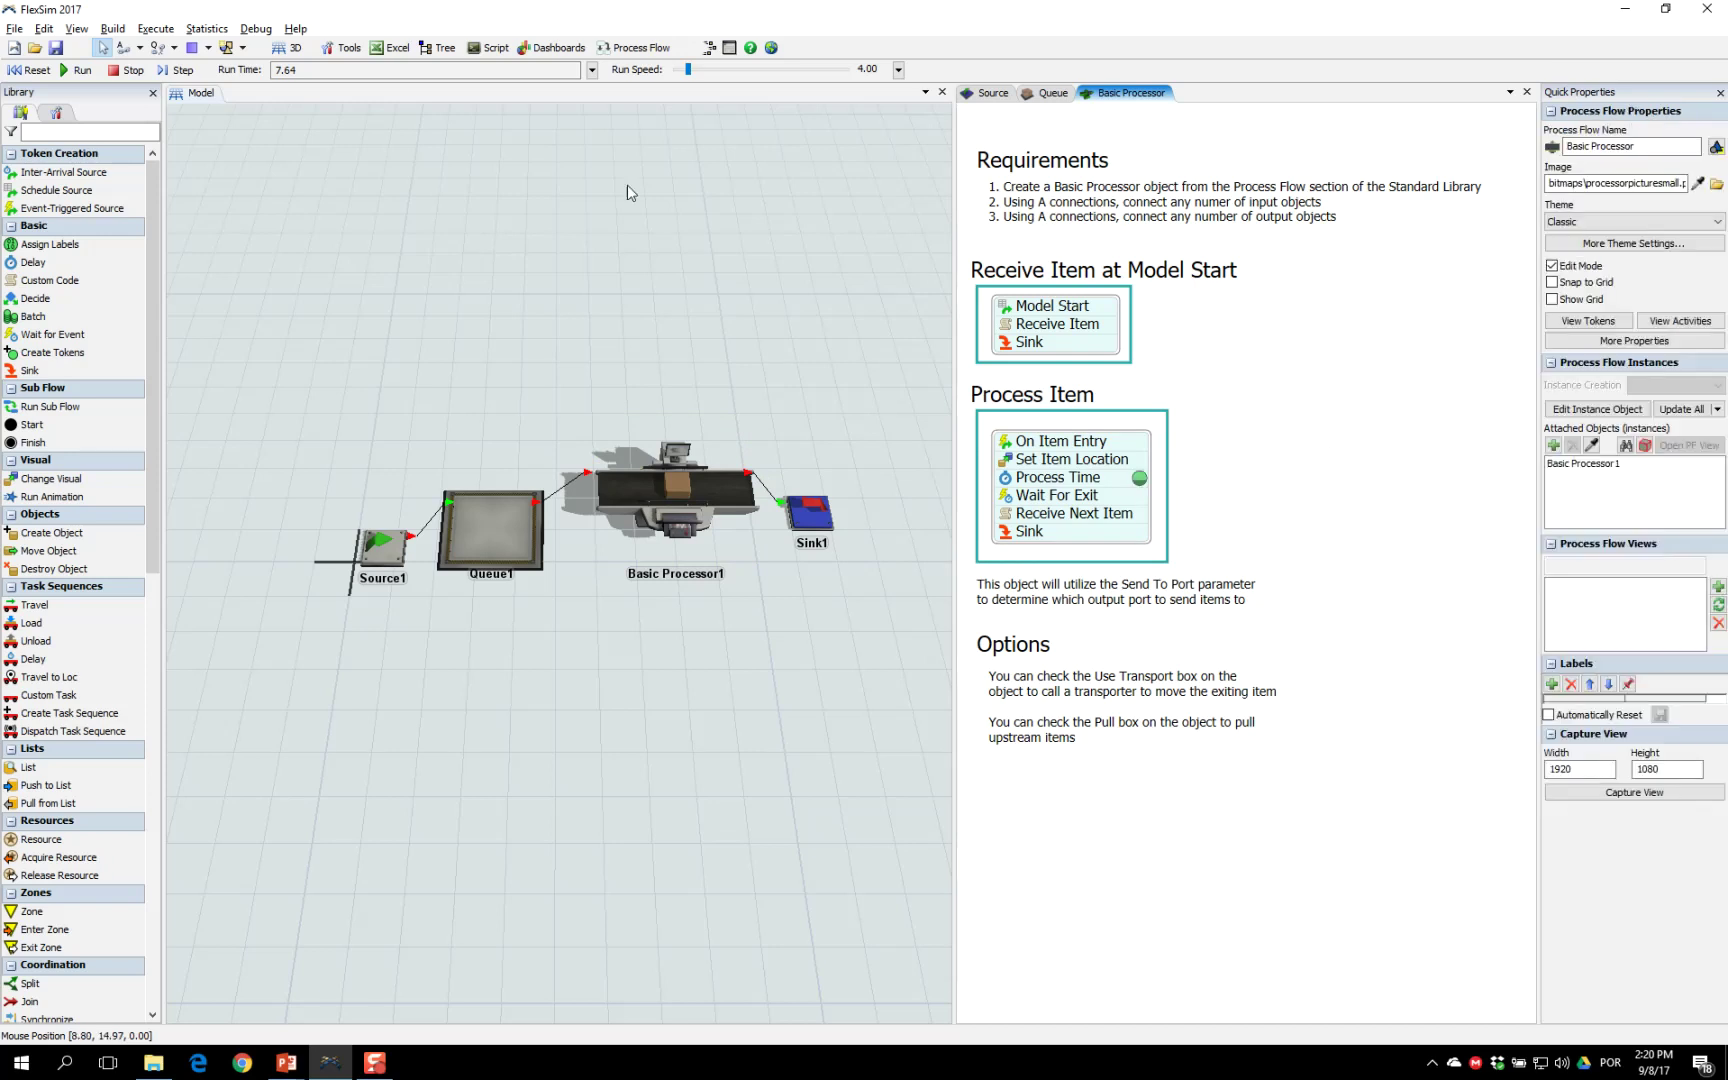
Step: With the model reset, insert a Custom Code activity between Process Time and Wait For Exit, and stretch the surrounding frame to fit
click(42, 74)
scroll(1254, 467, up, 3)
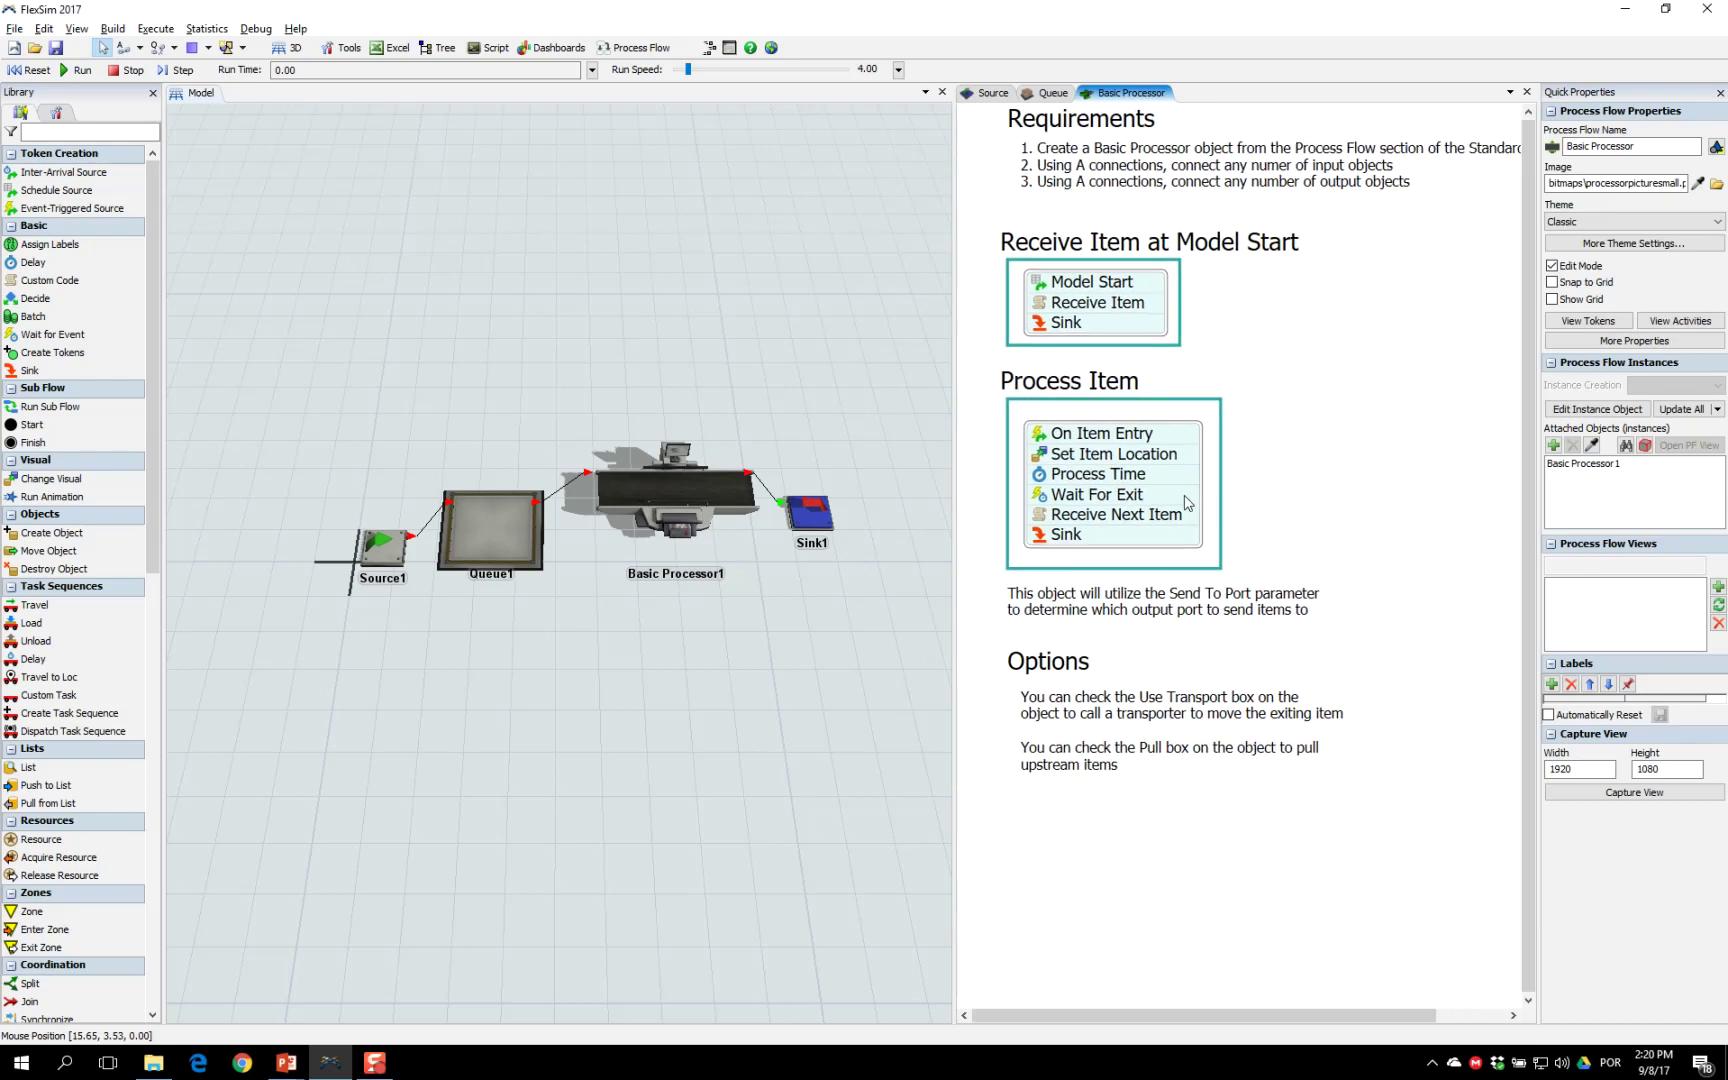
double_click(1168, 487)
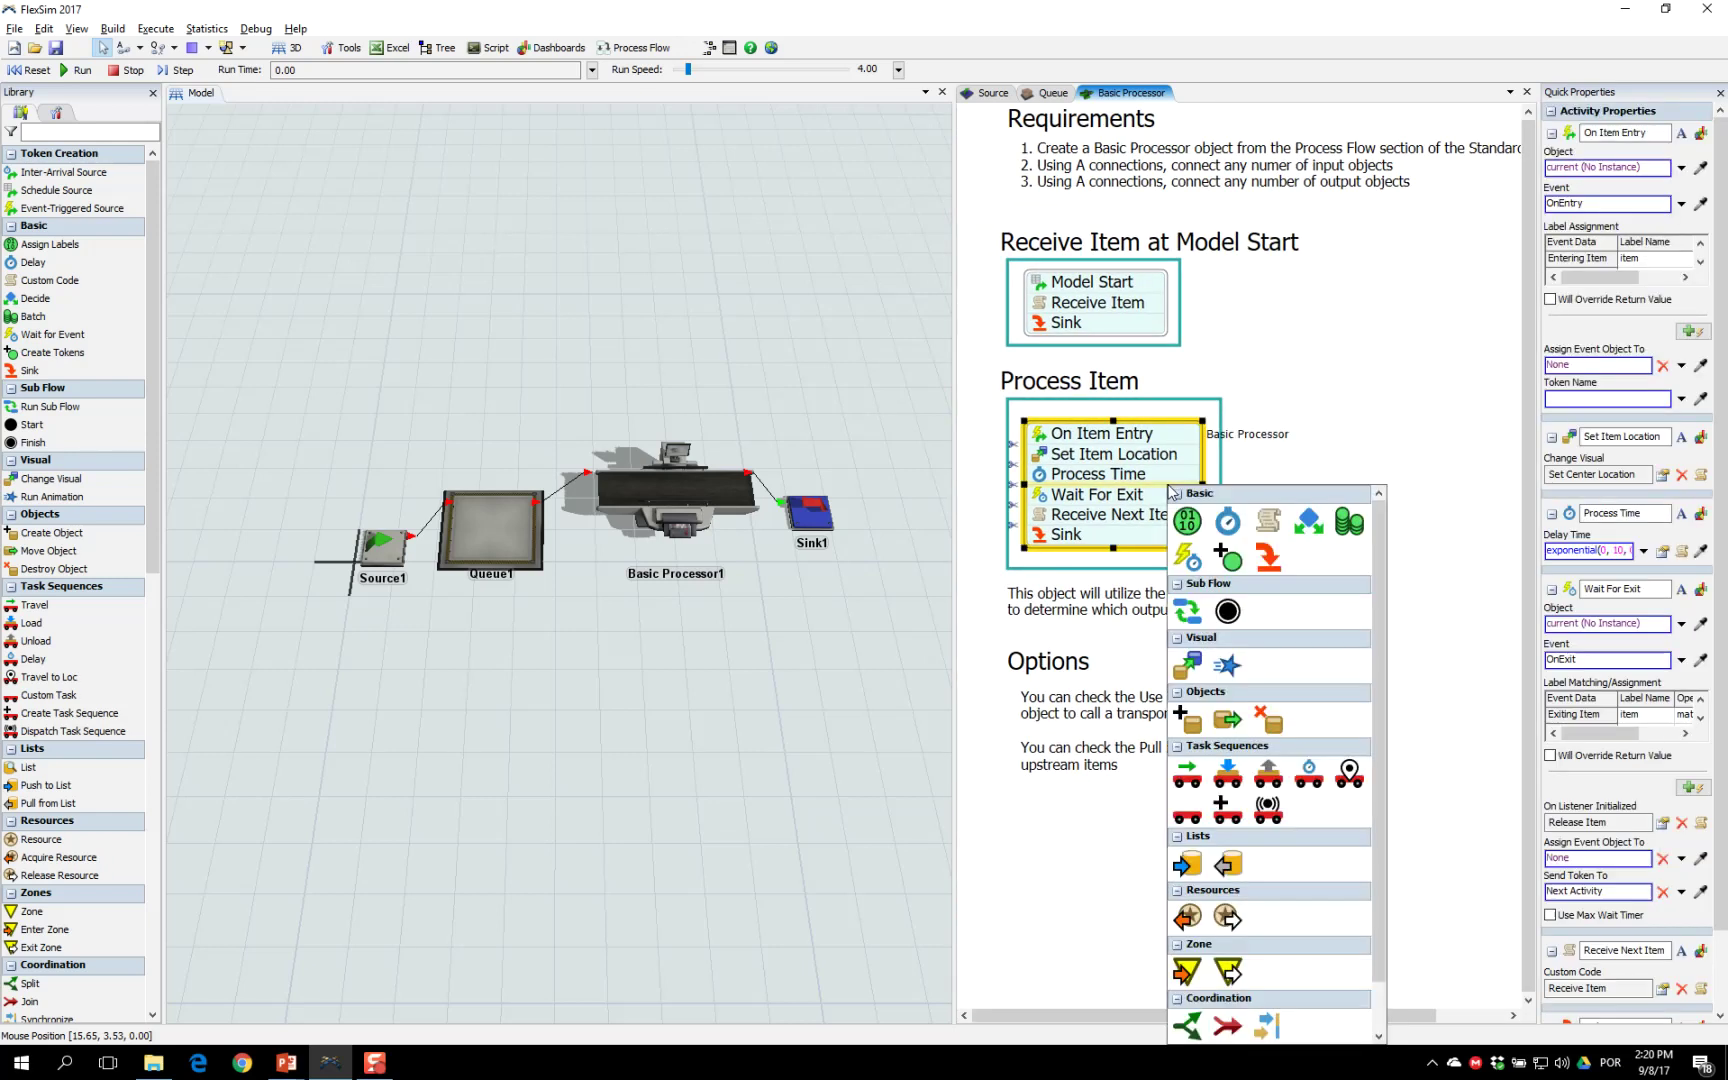
click(1268, 520)
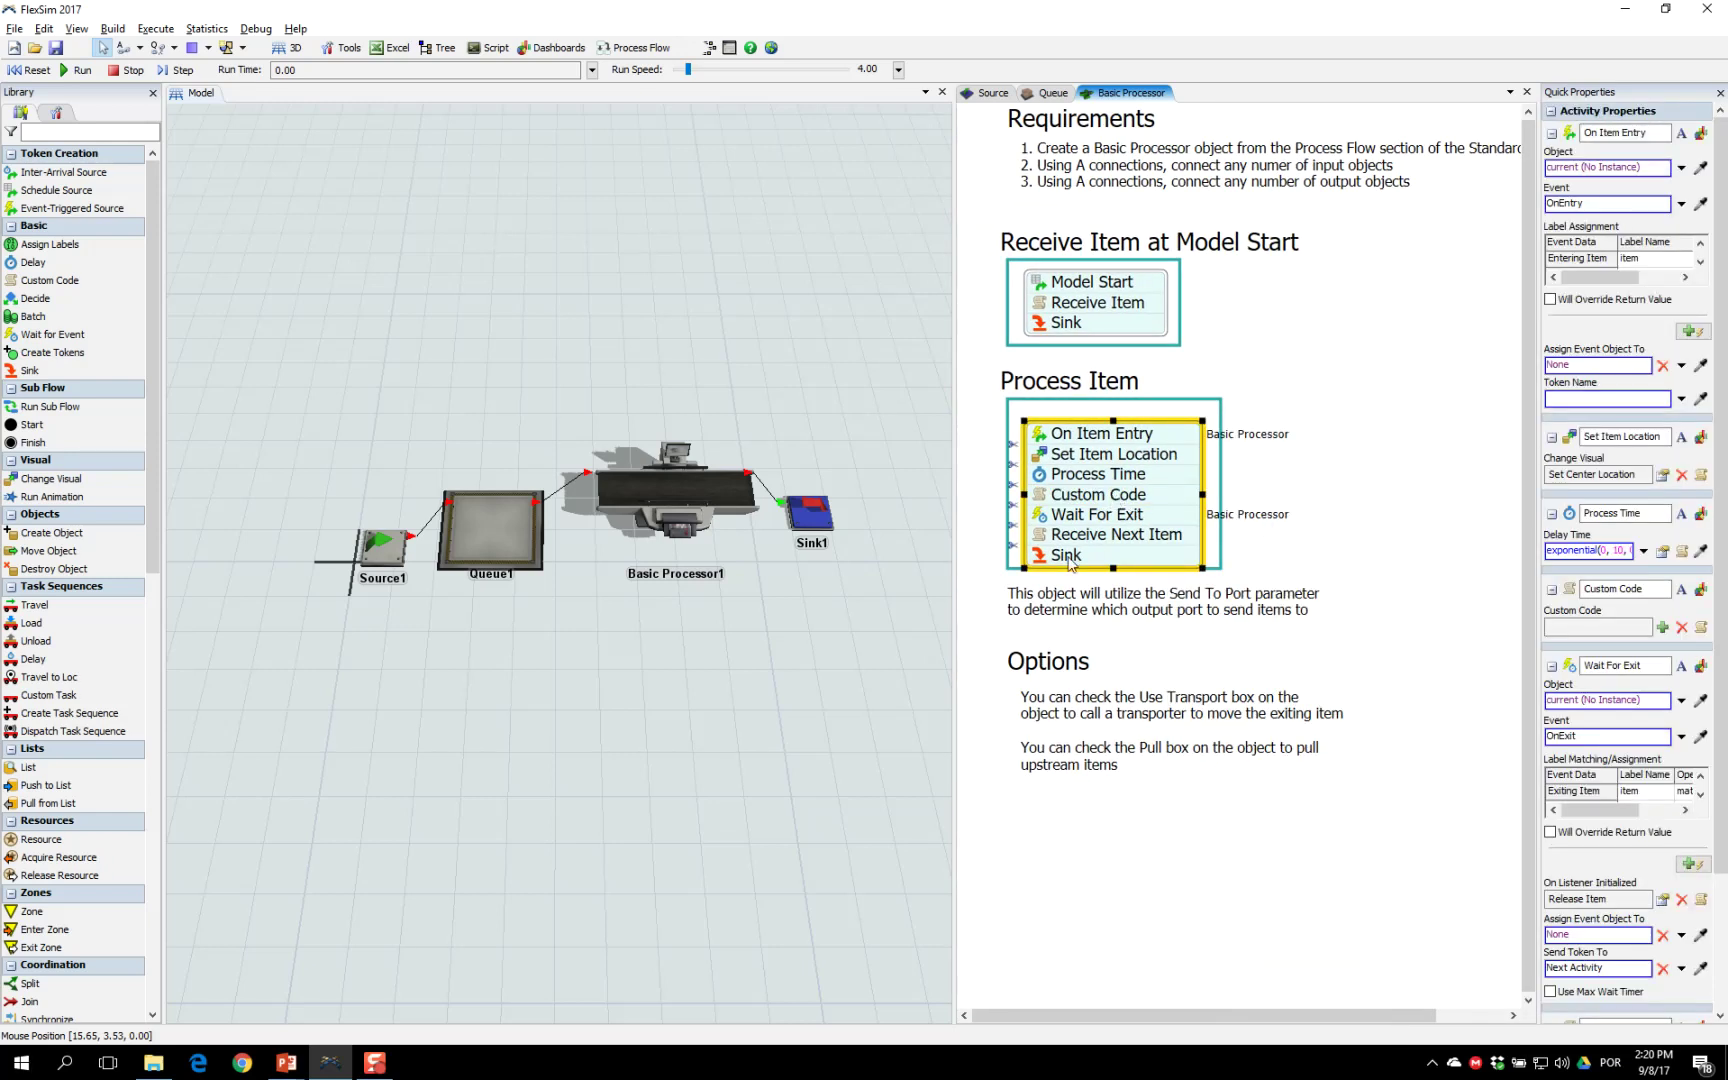
click(1115, 566)
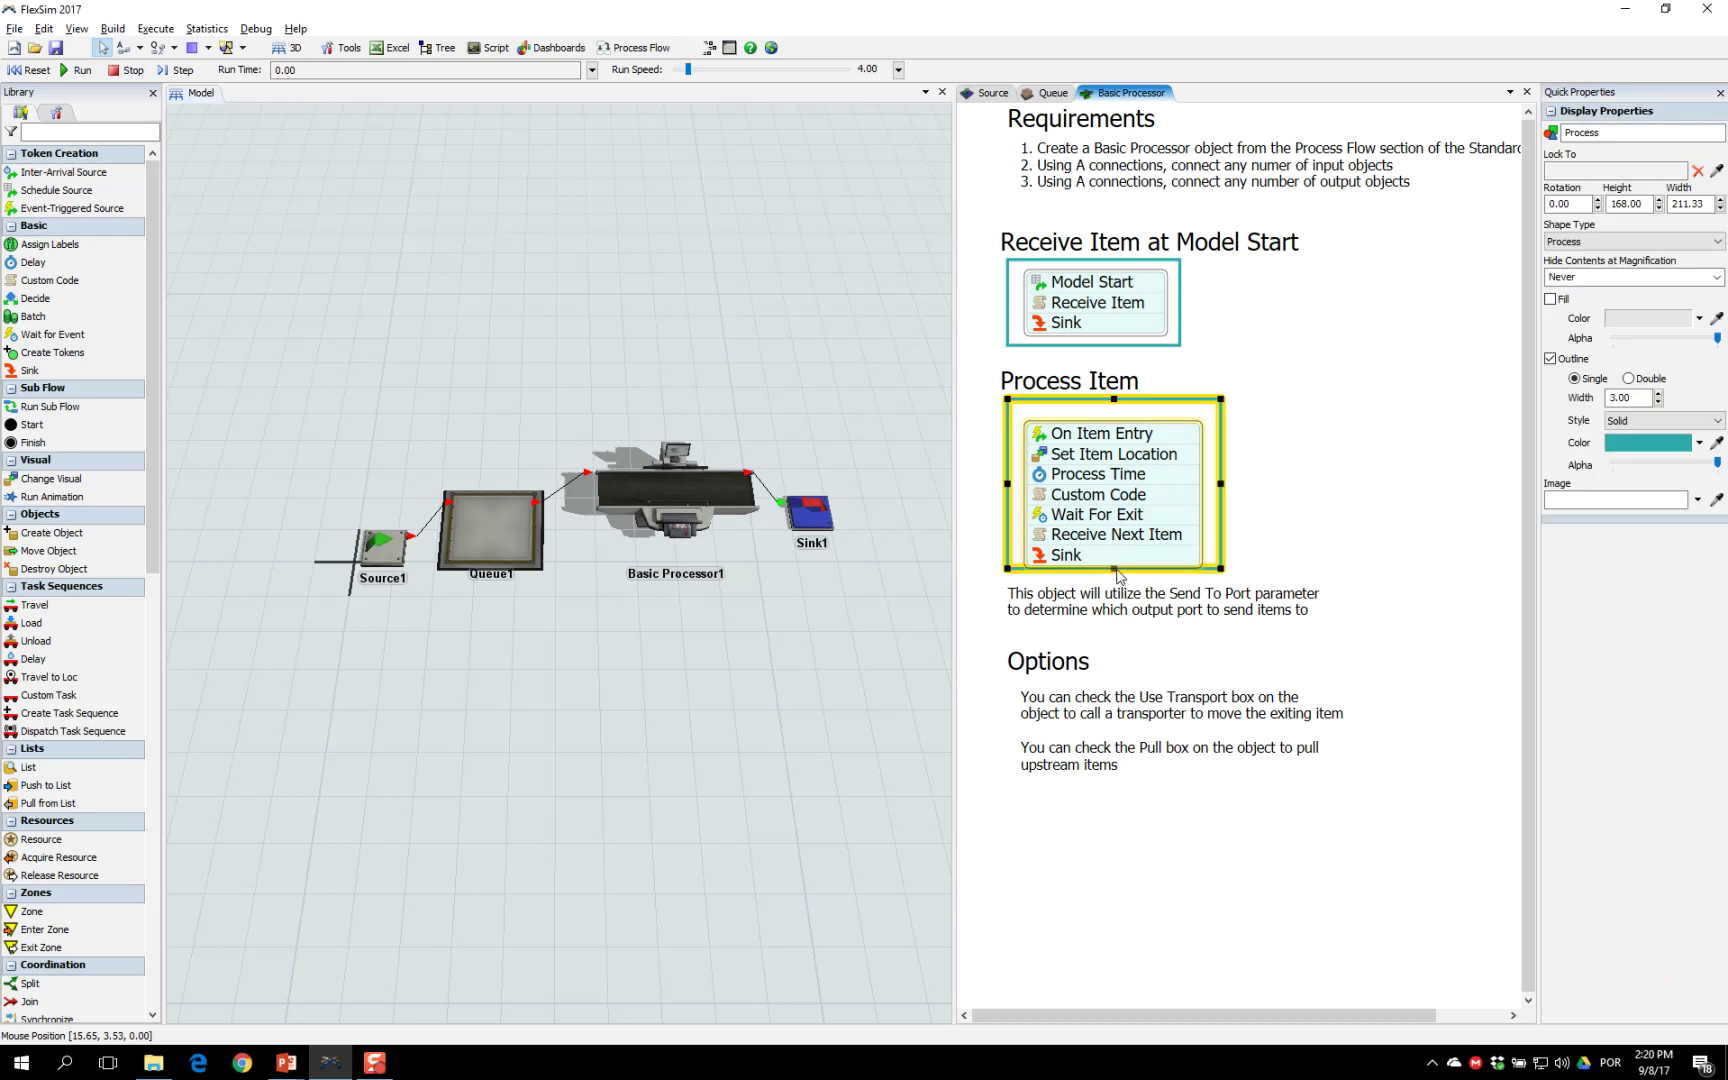
drag(1115, 569, 1115, 584)
drag(1307, 522, 1298, 521)
Step: Rename the Custom Code activity as Pintar Processor
double_click(1034, 494)
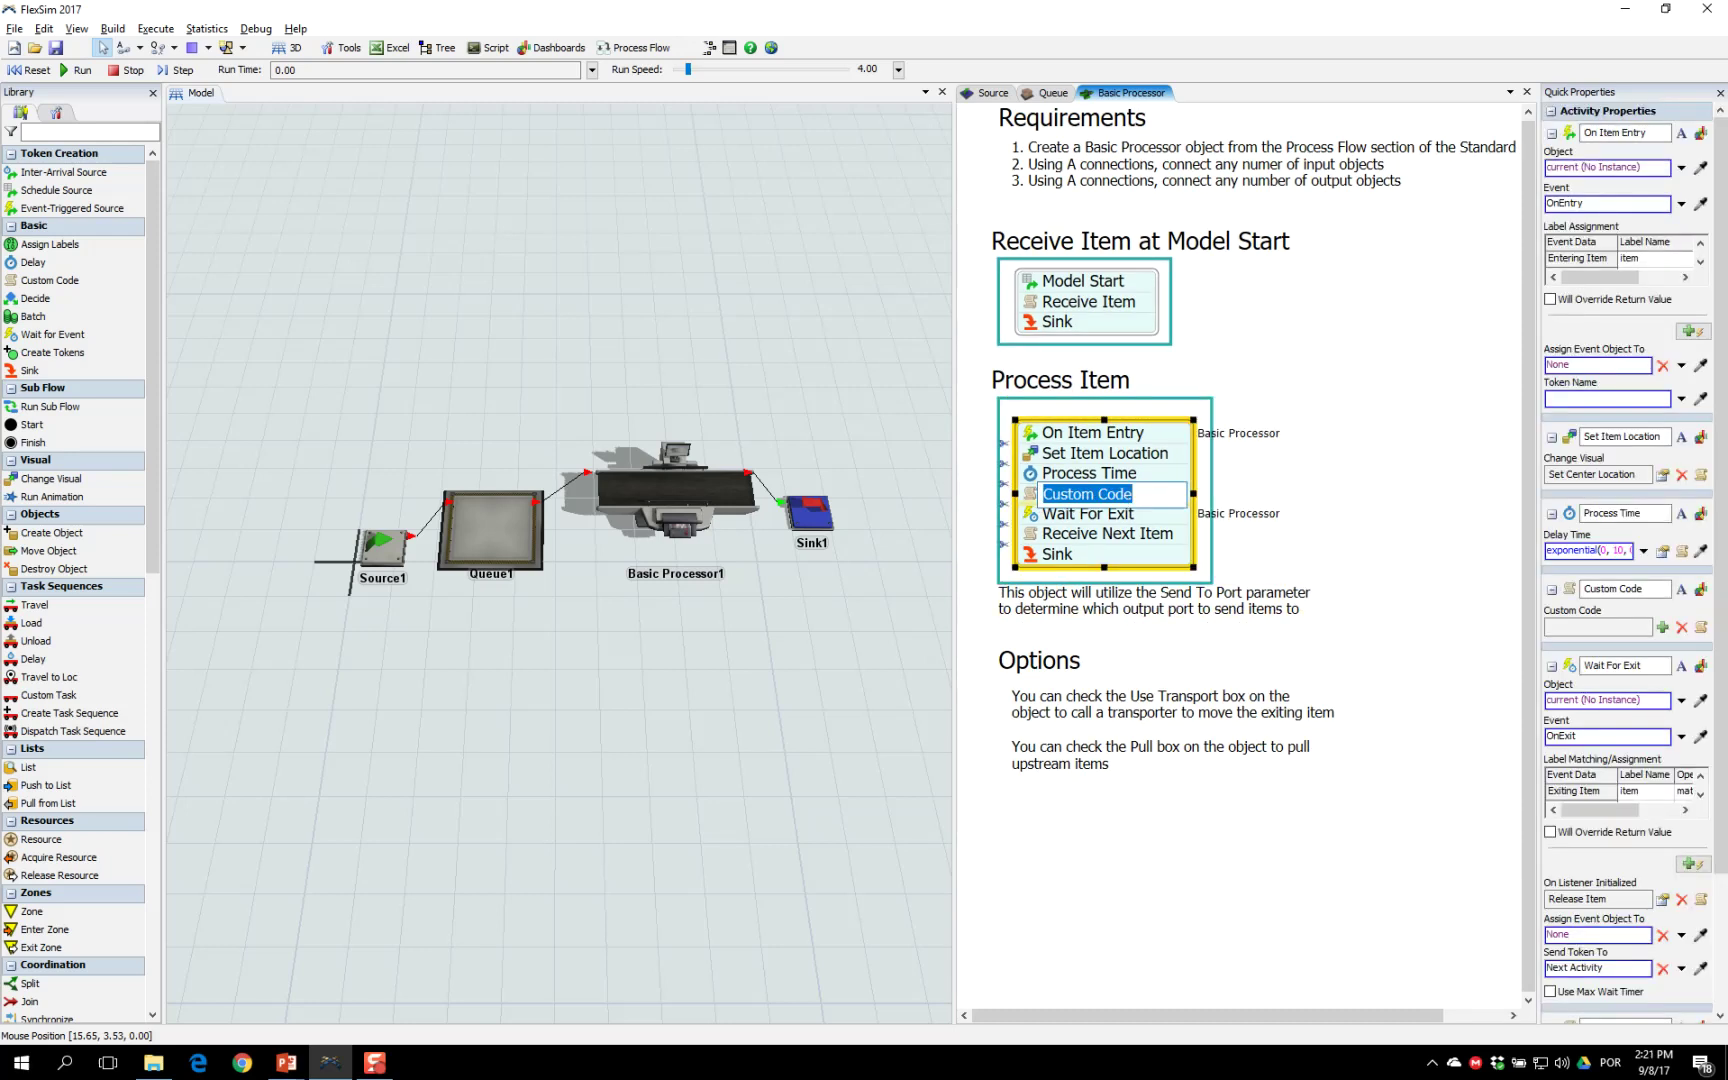
text(Pintar Processor)
click(1408, 460)
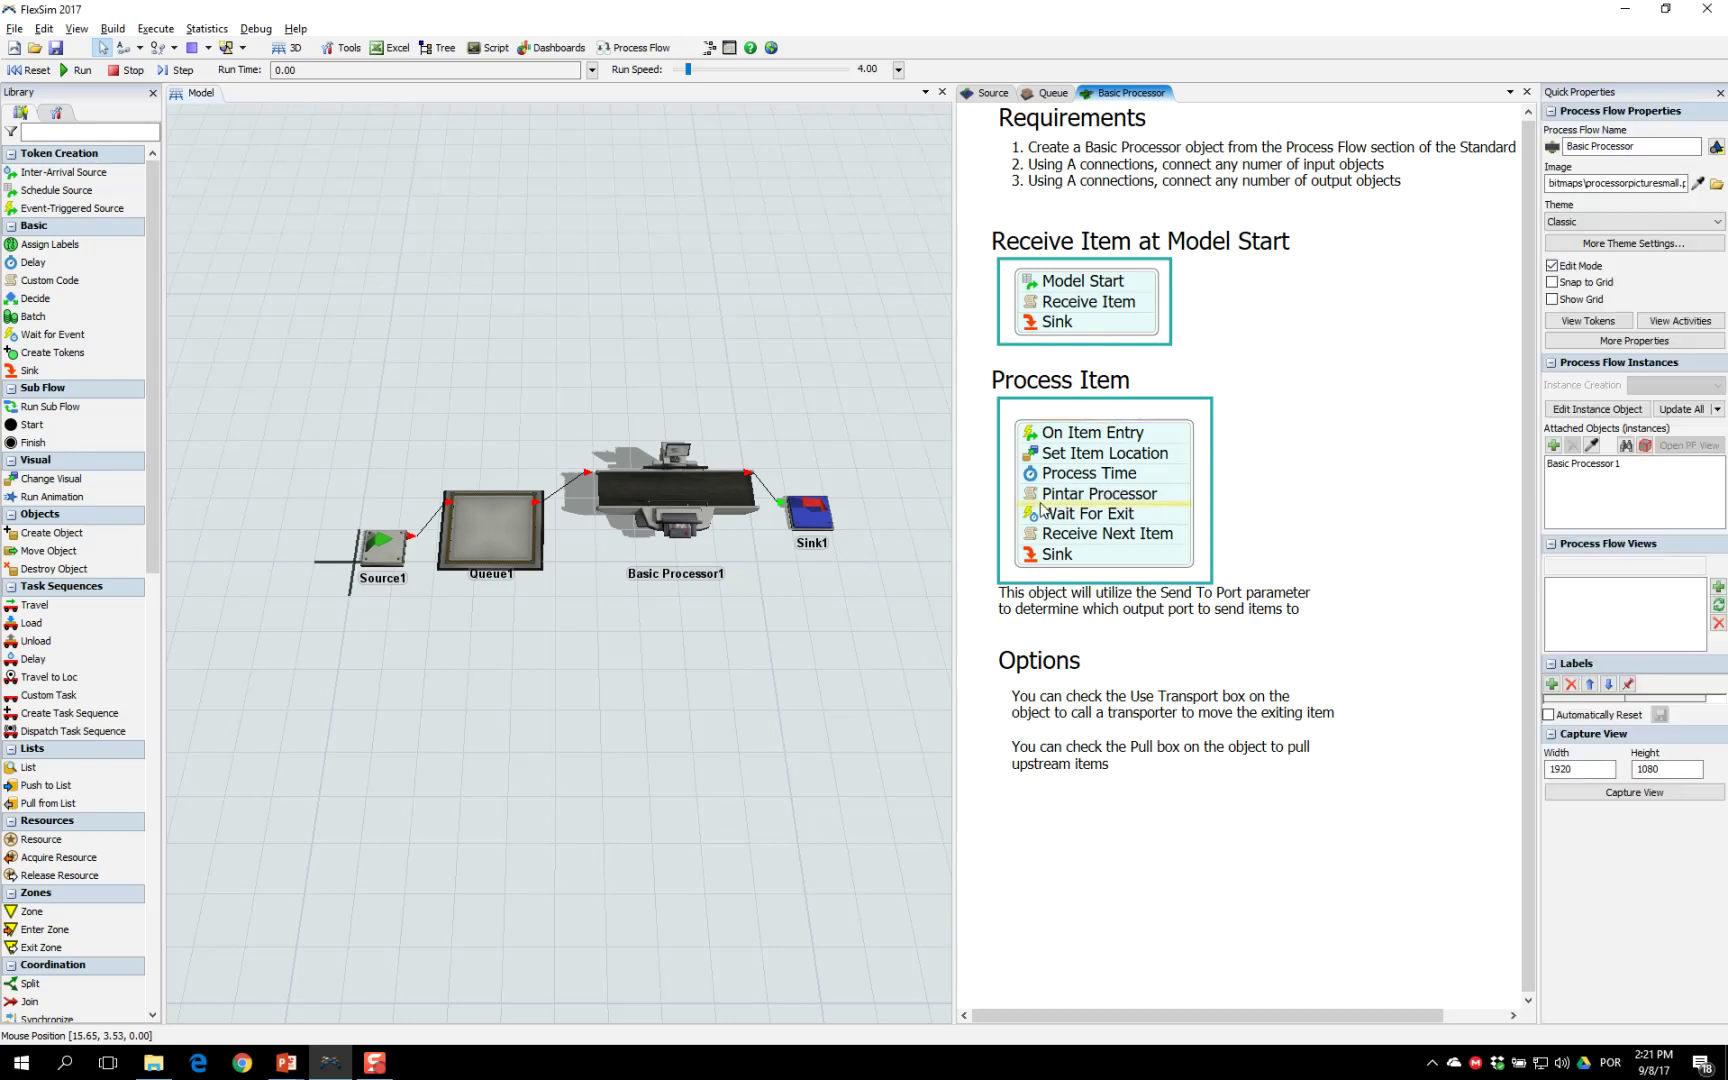
Step: Give the Pintar Processor activity a Set Object Color action with current as the object and Color.random() as the color
click(1031, 496)
click(1237, 534)
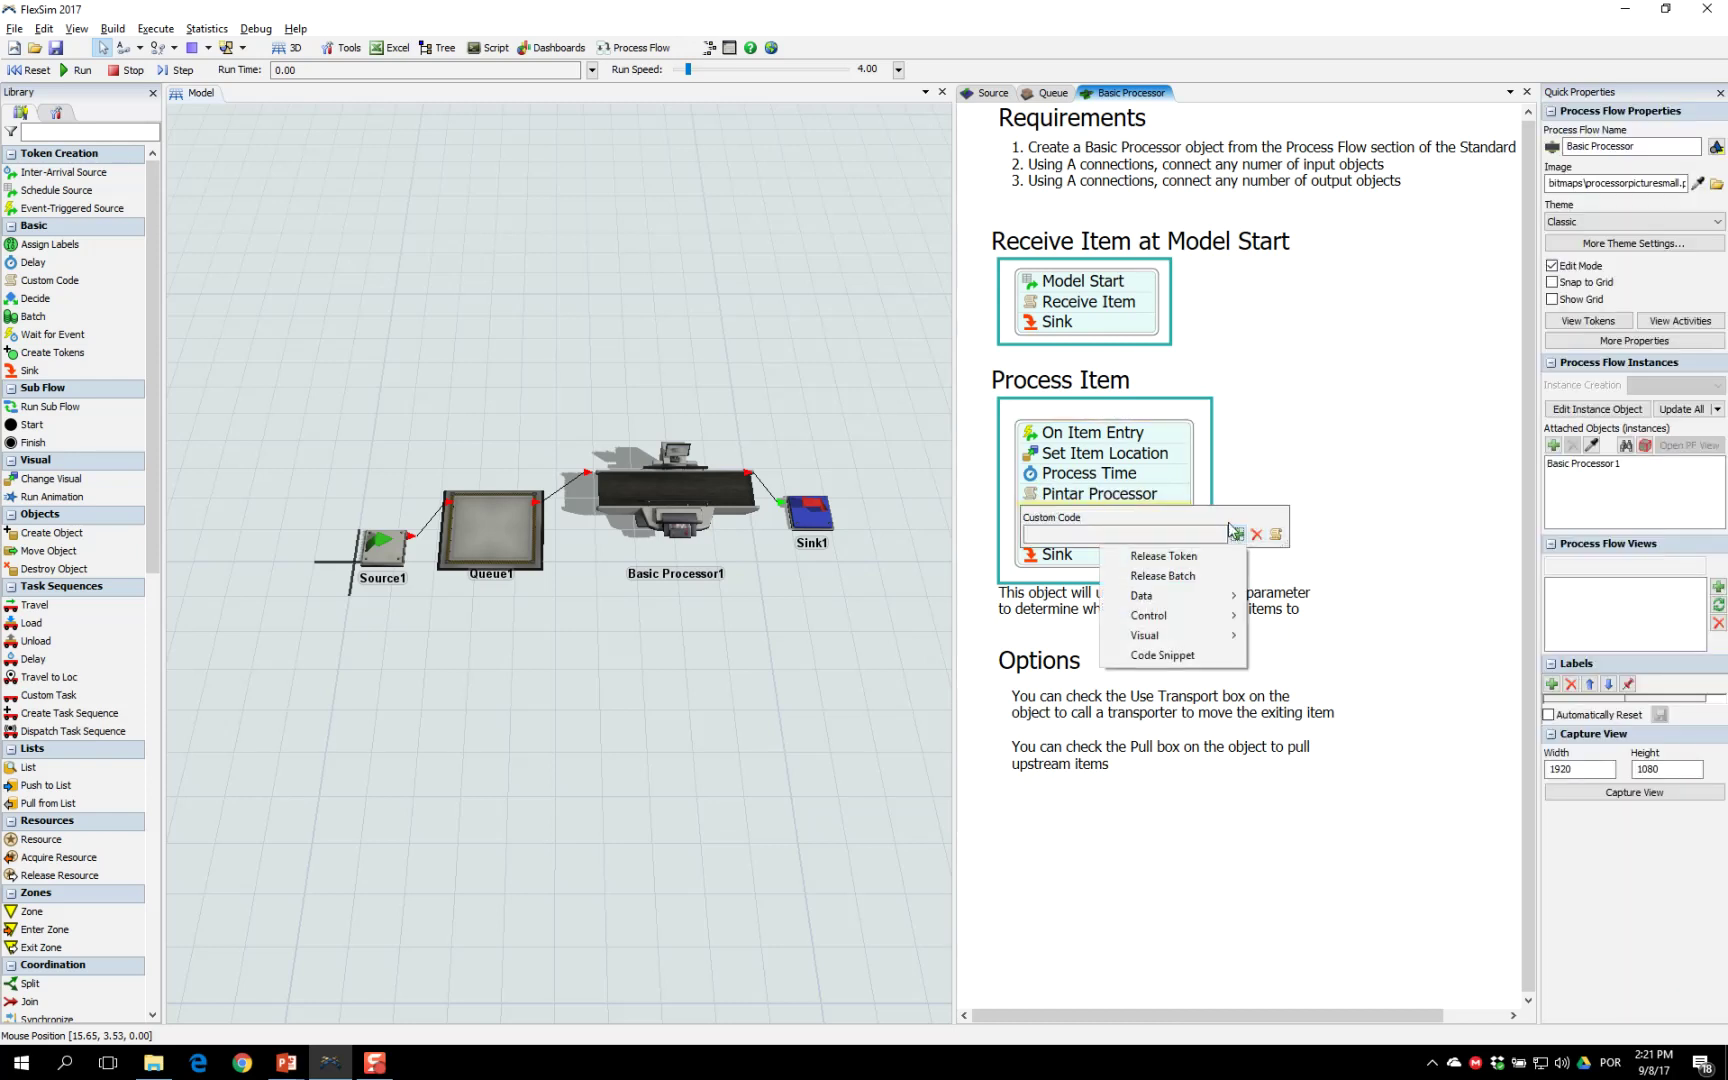
mouse_move(1152, 636)
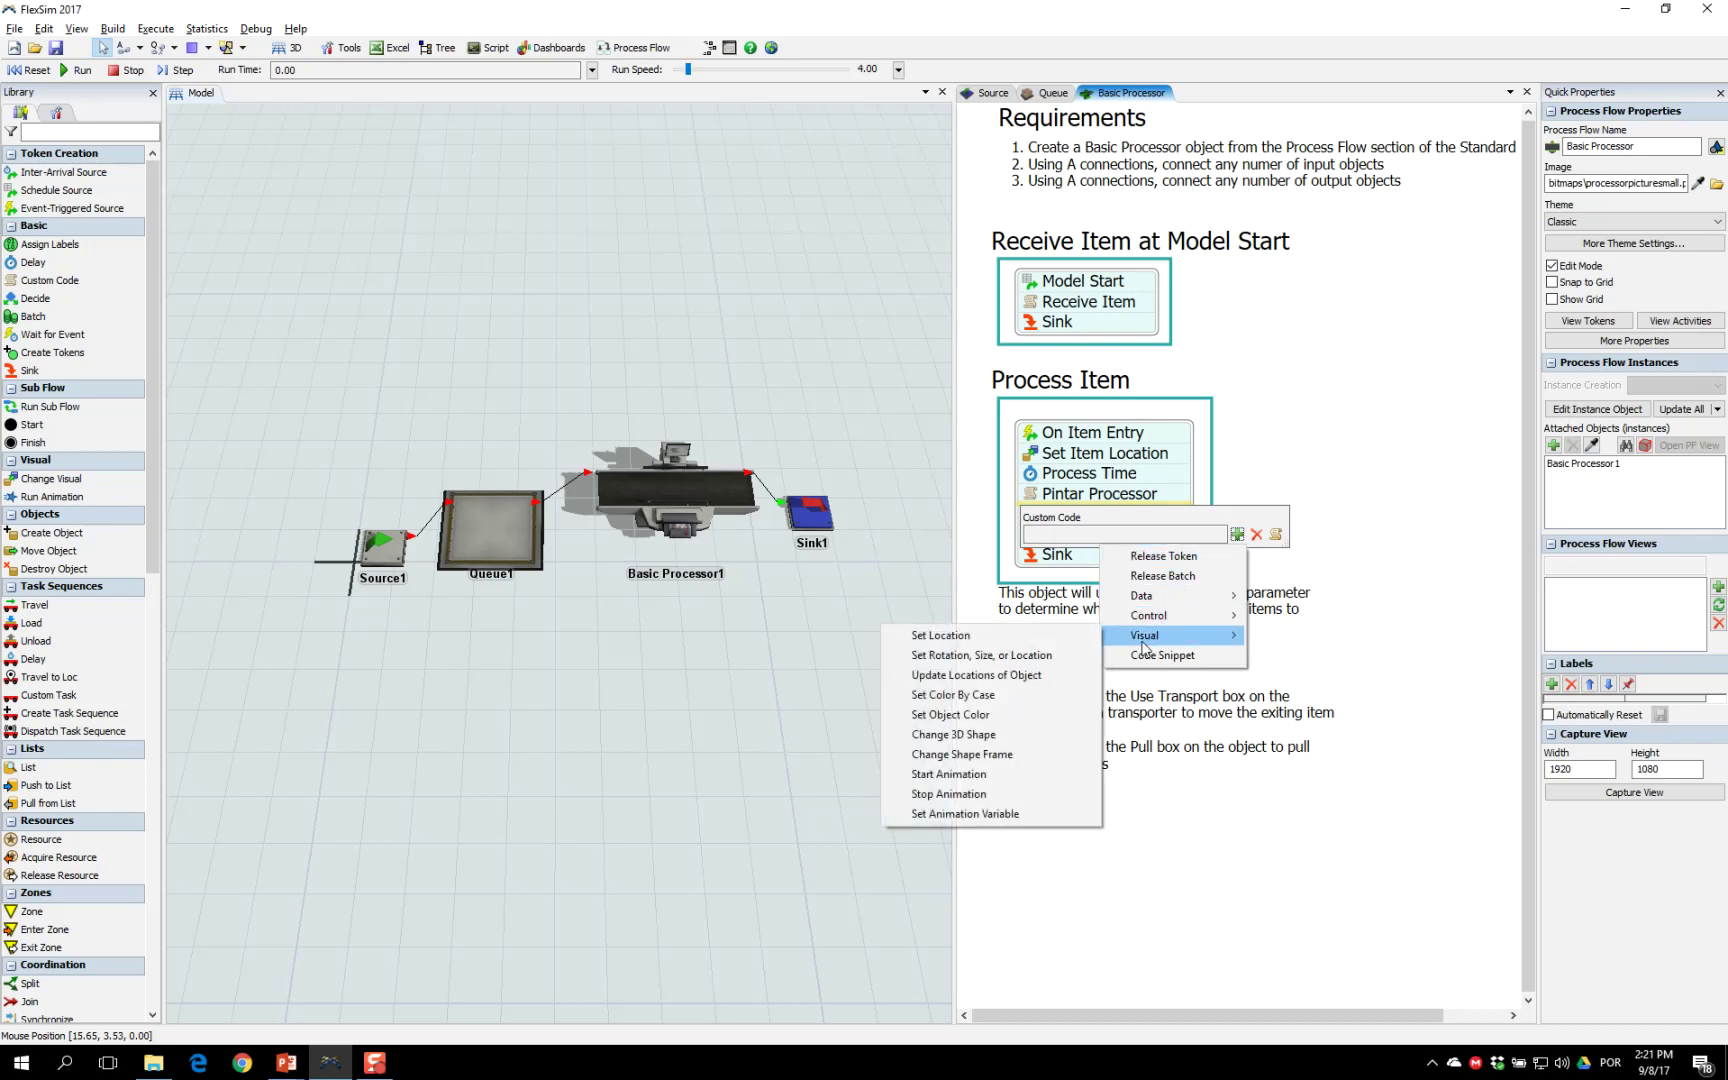
click(987, 716)
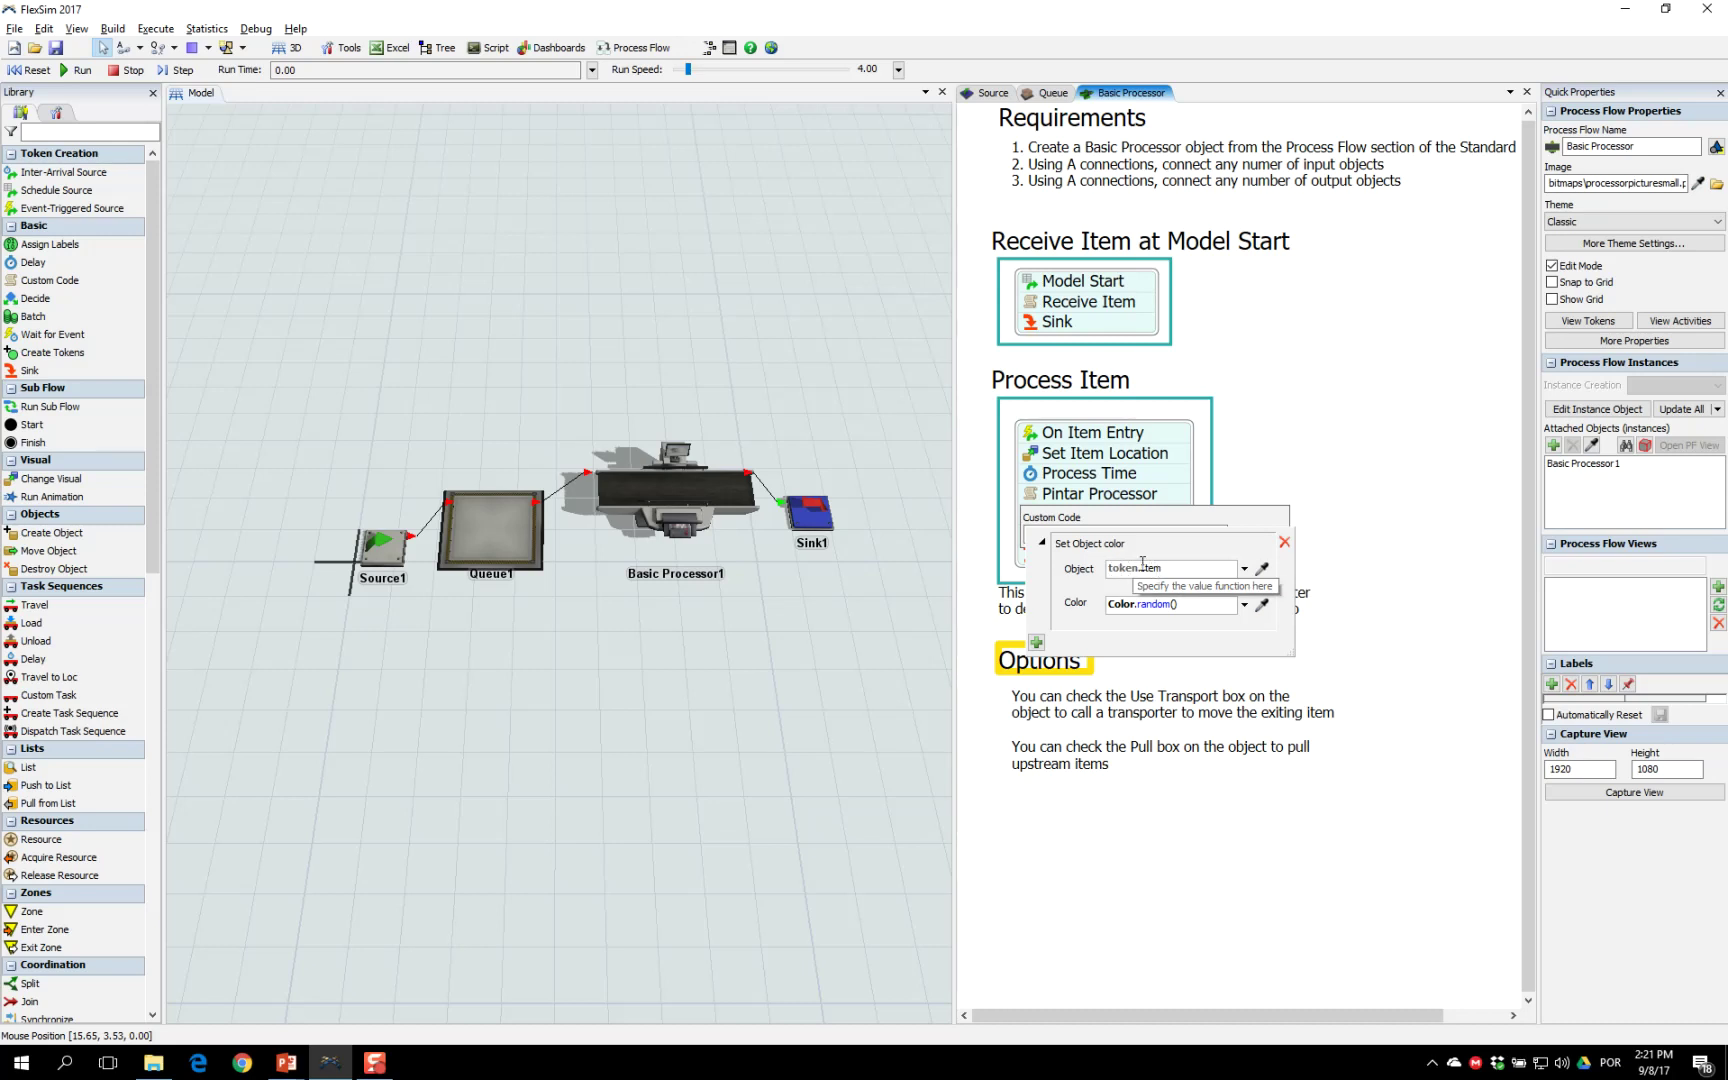
drag(1177, 568, 1034, 576)
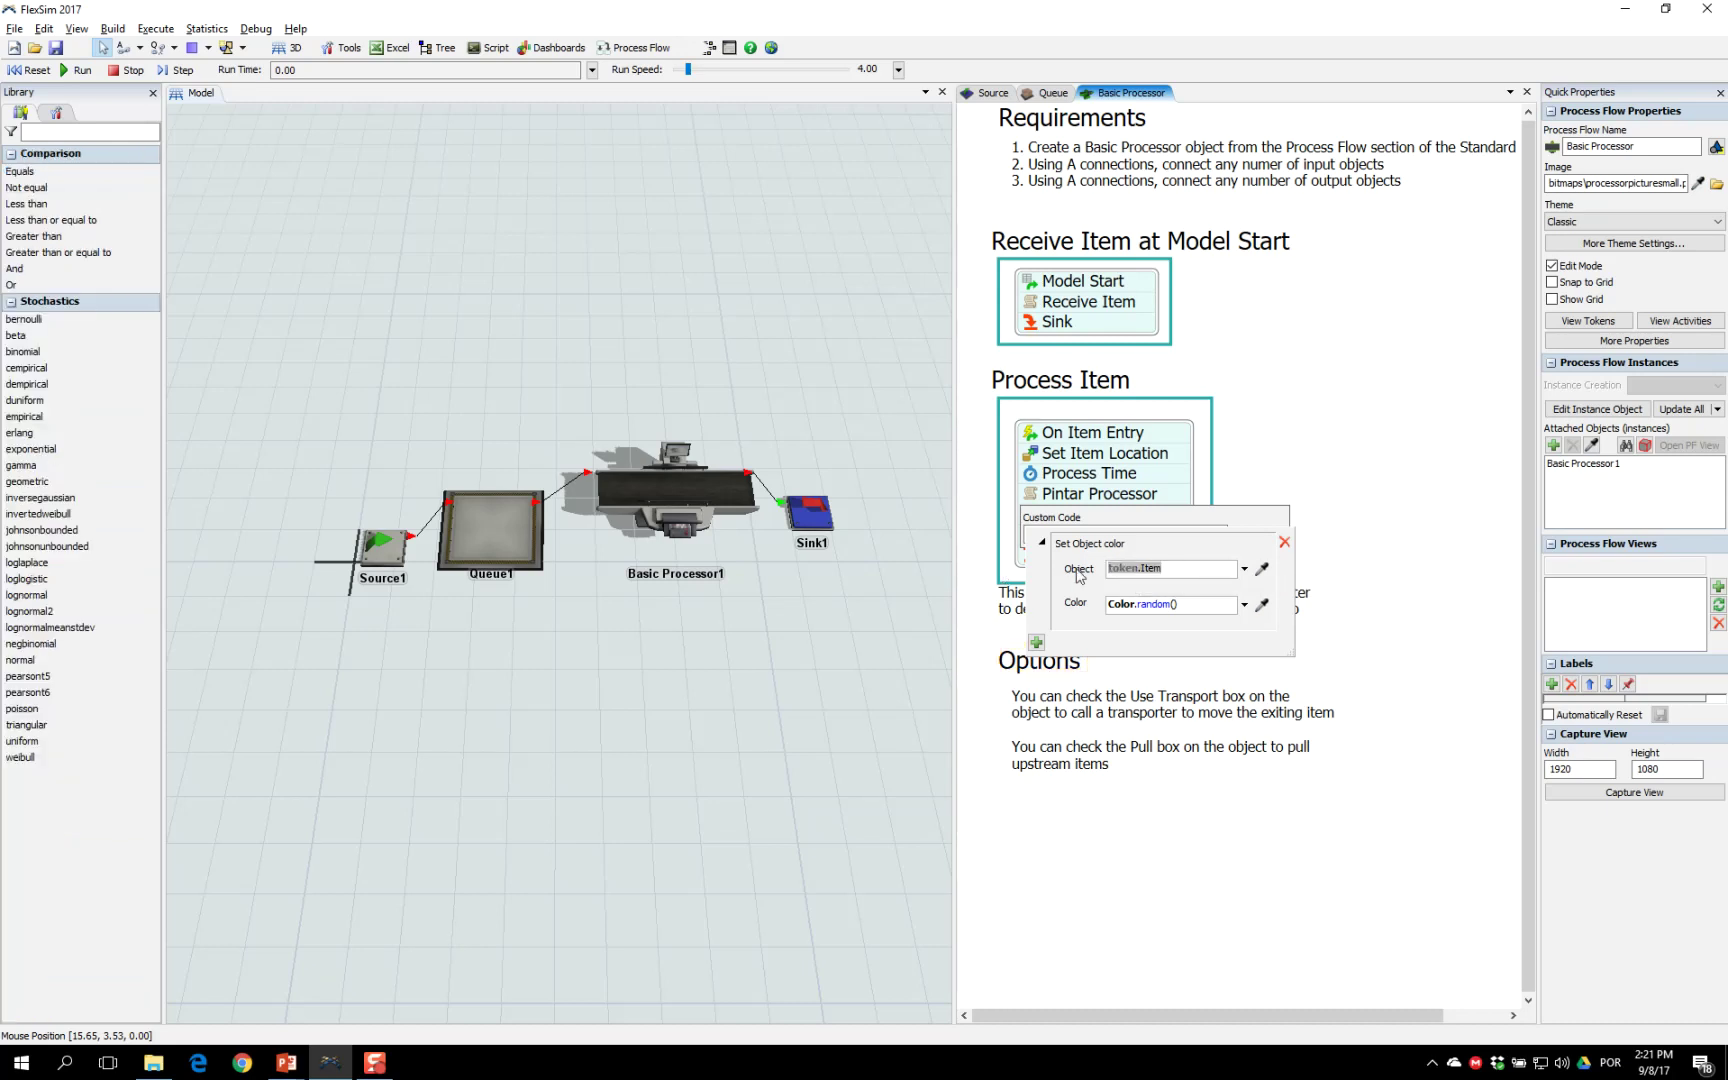
text(current)
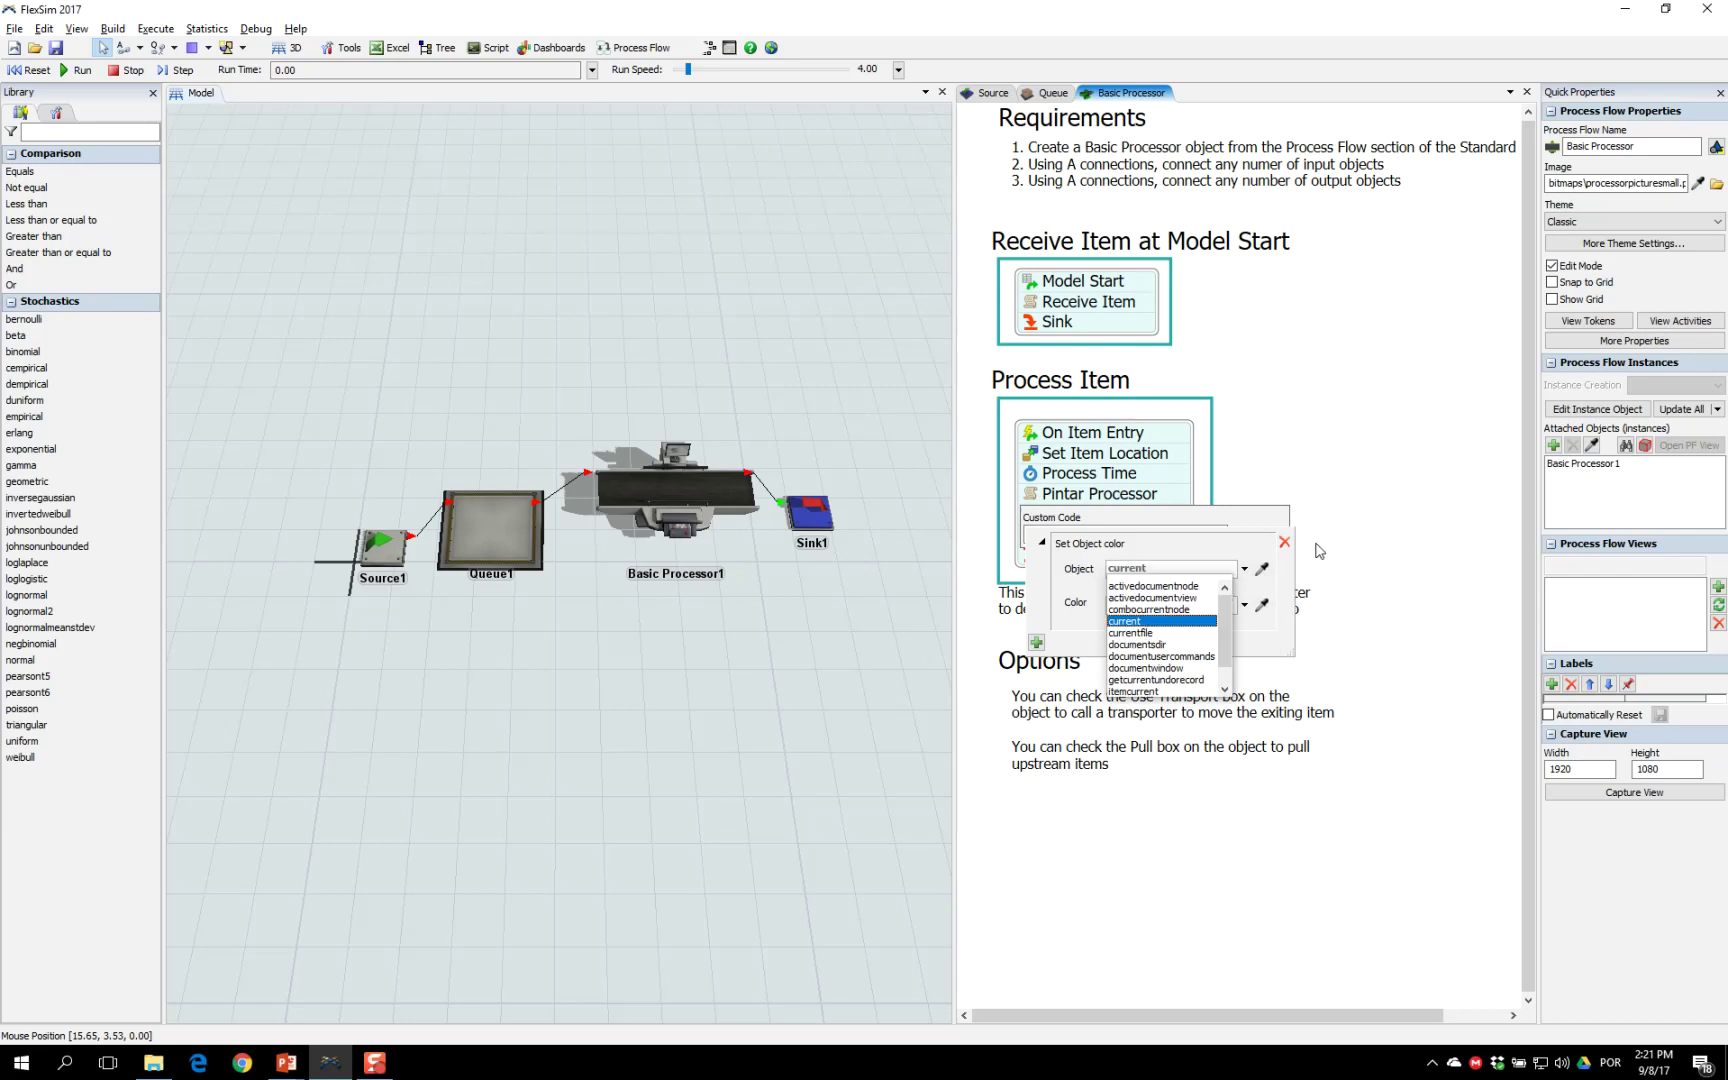
click(1234, 550)
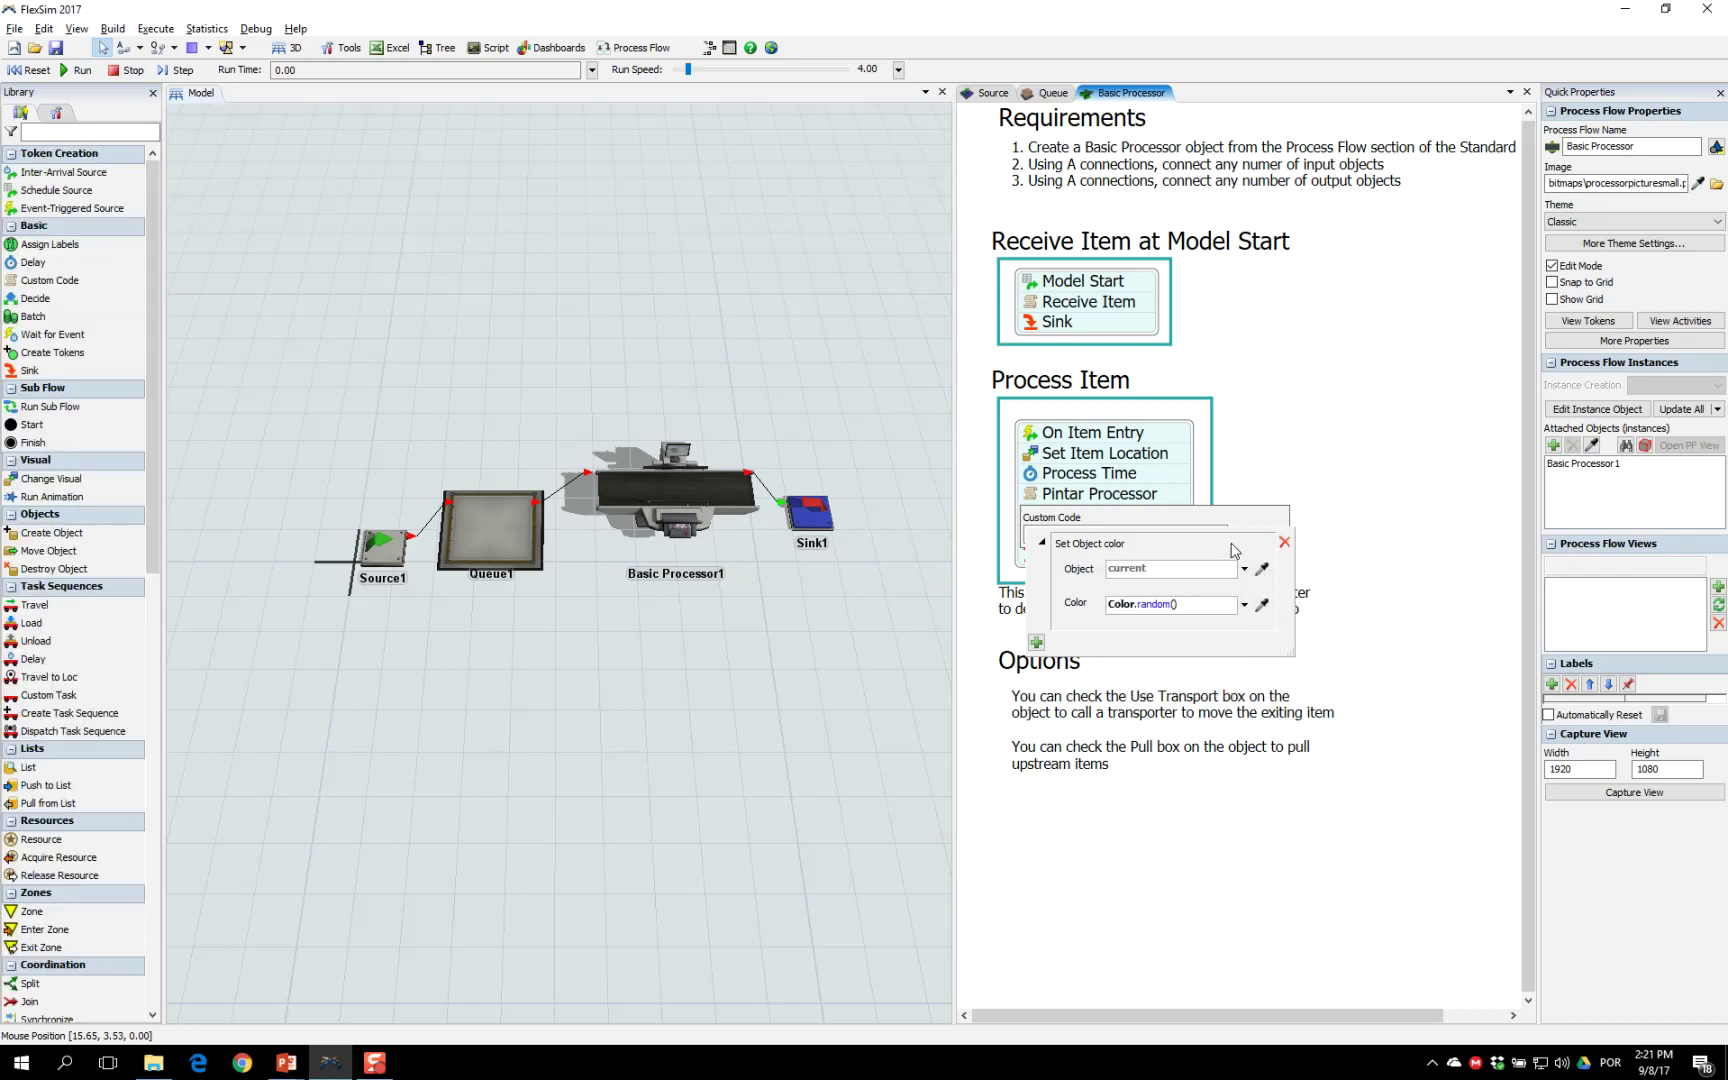
click(1204, 606)
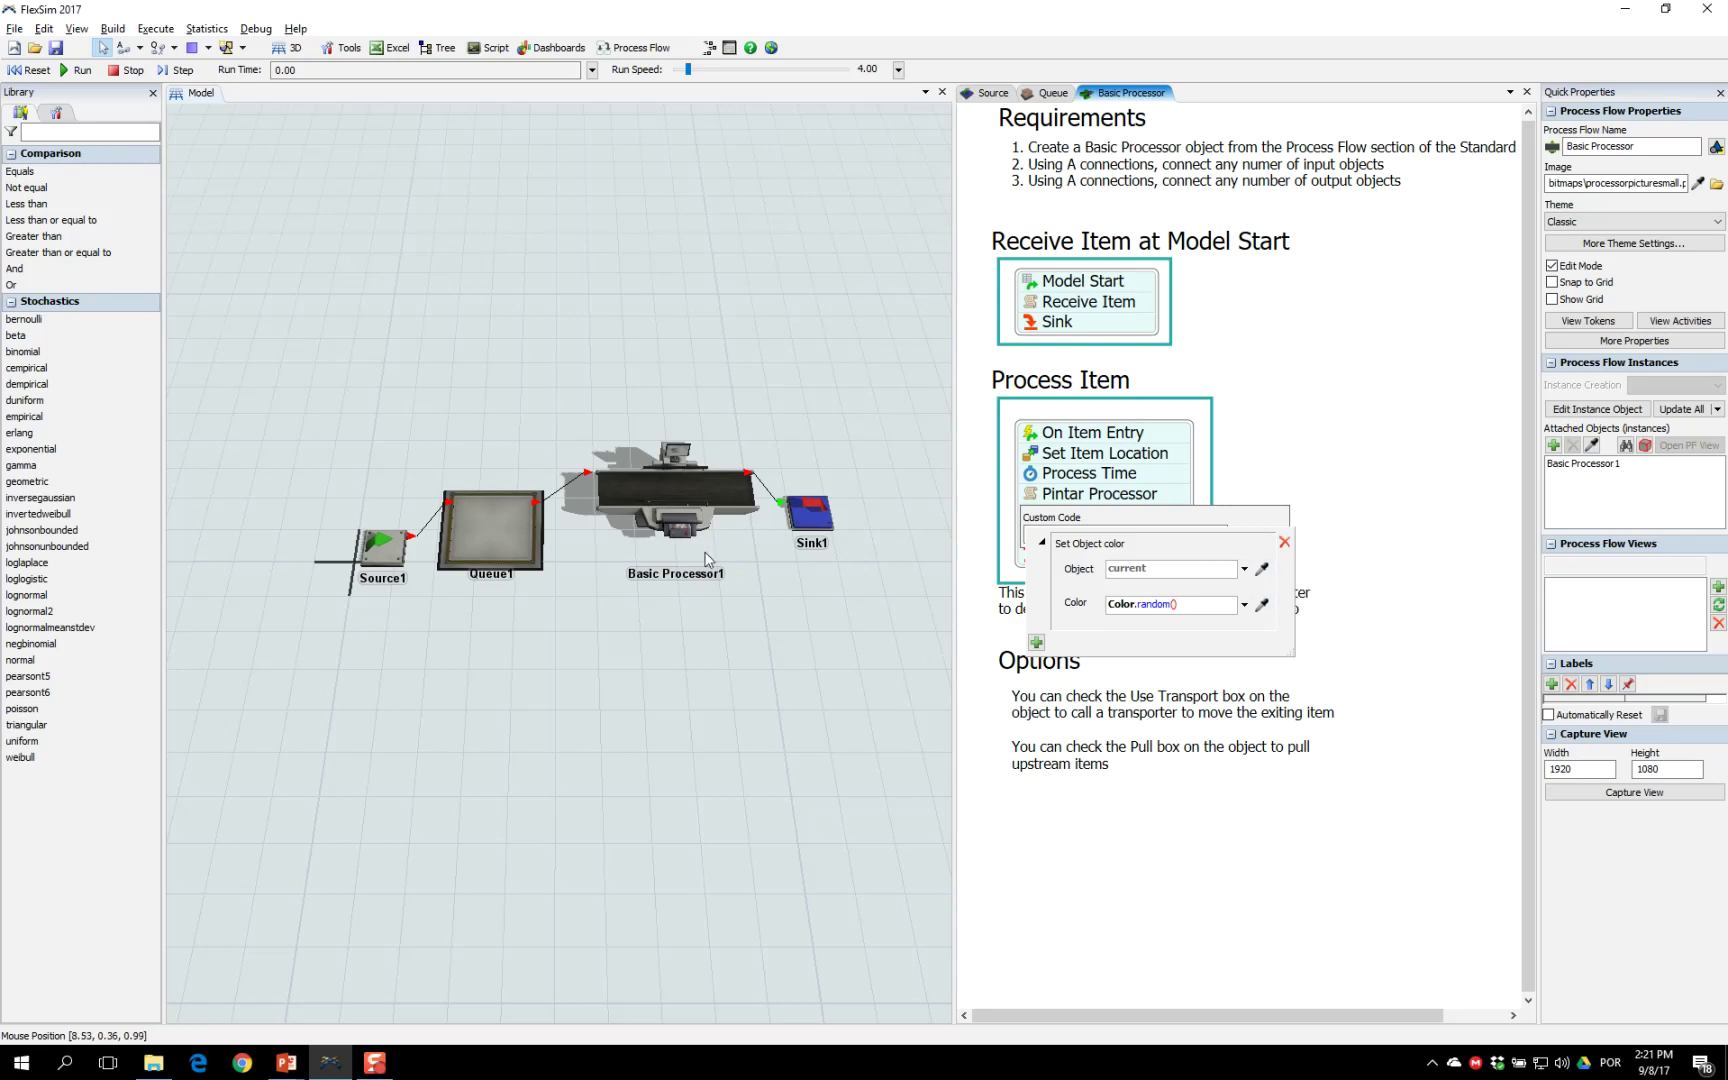
click(1328, 454)
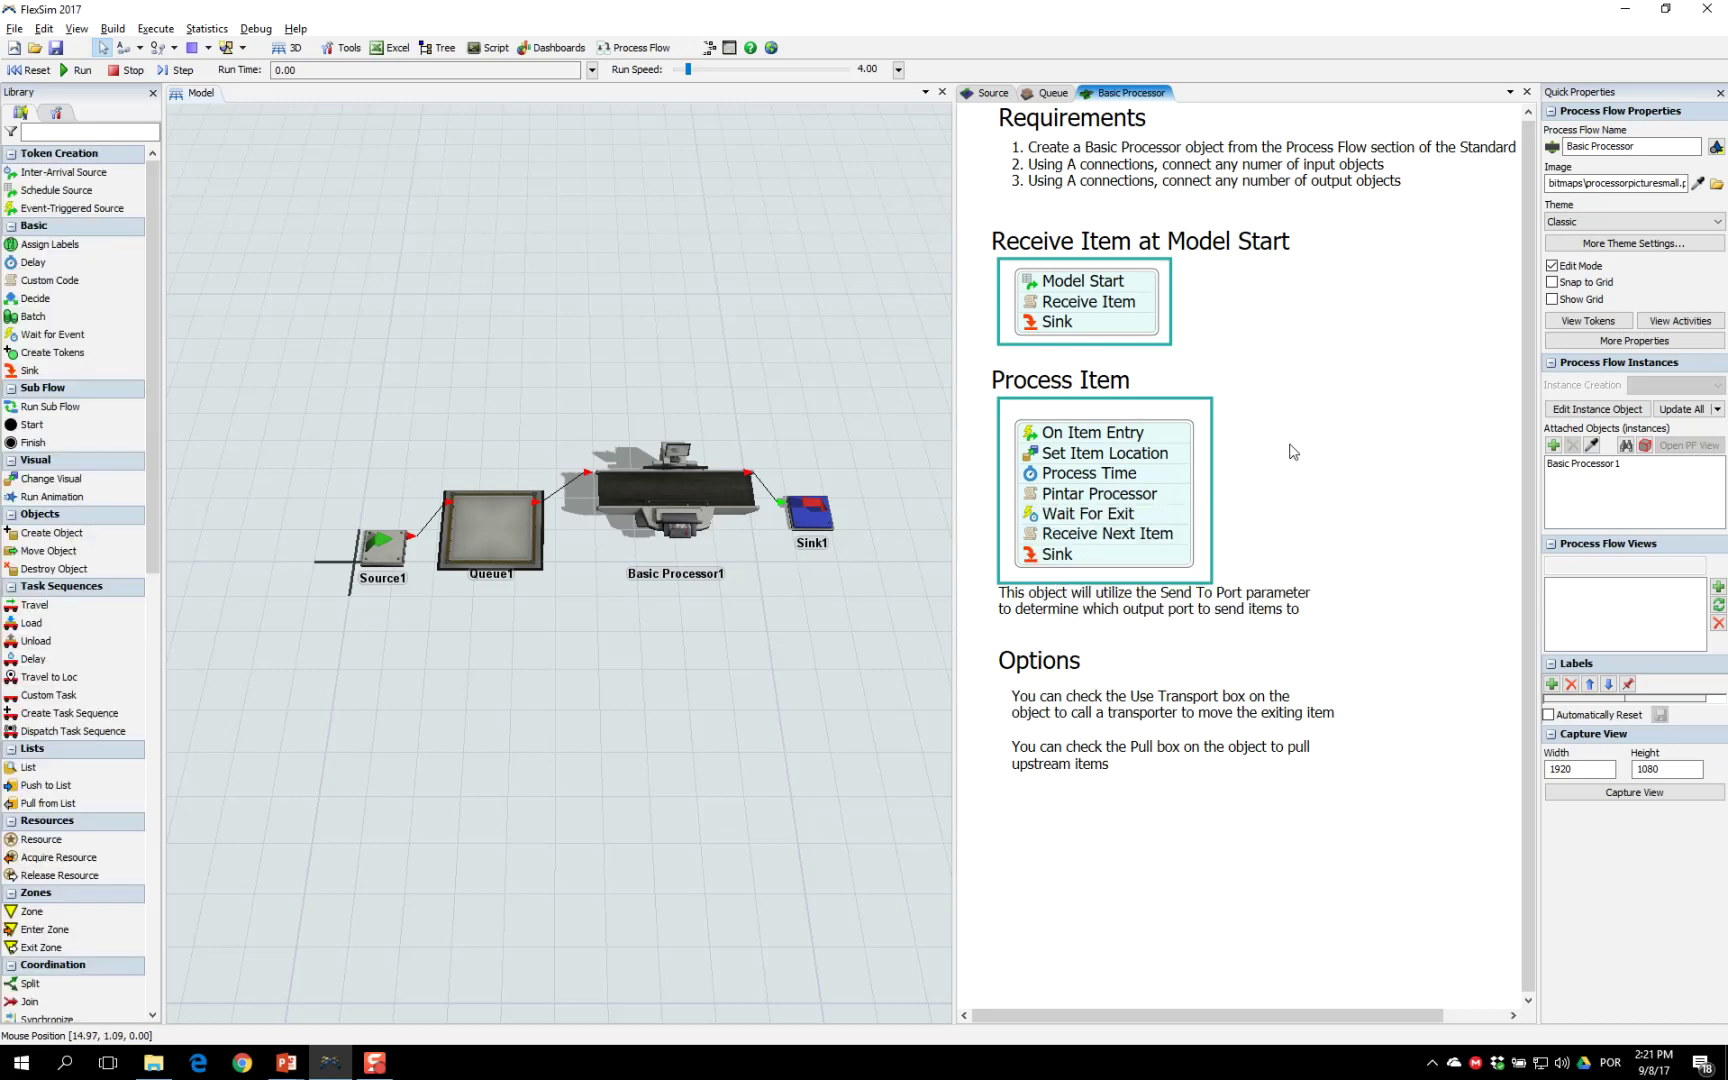
Step: Reset and run the simulation at a run speed of 0.50, and examine the basic processor's color
click(37, 72)
click(170, 72)
click(170, 72)
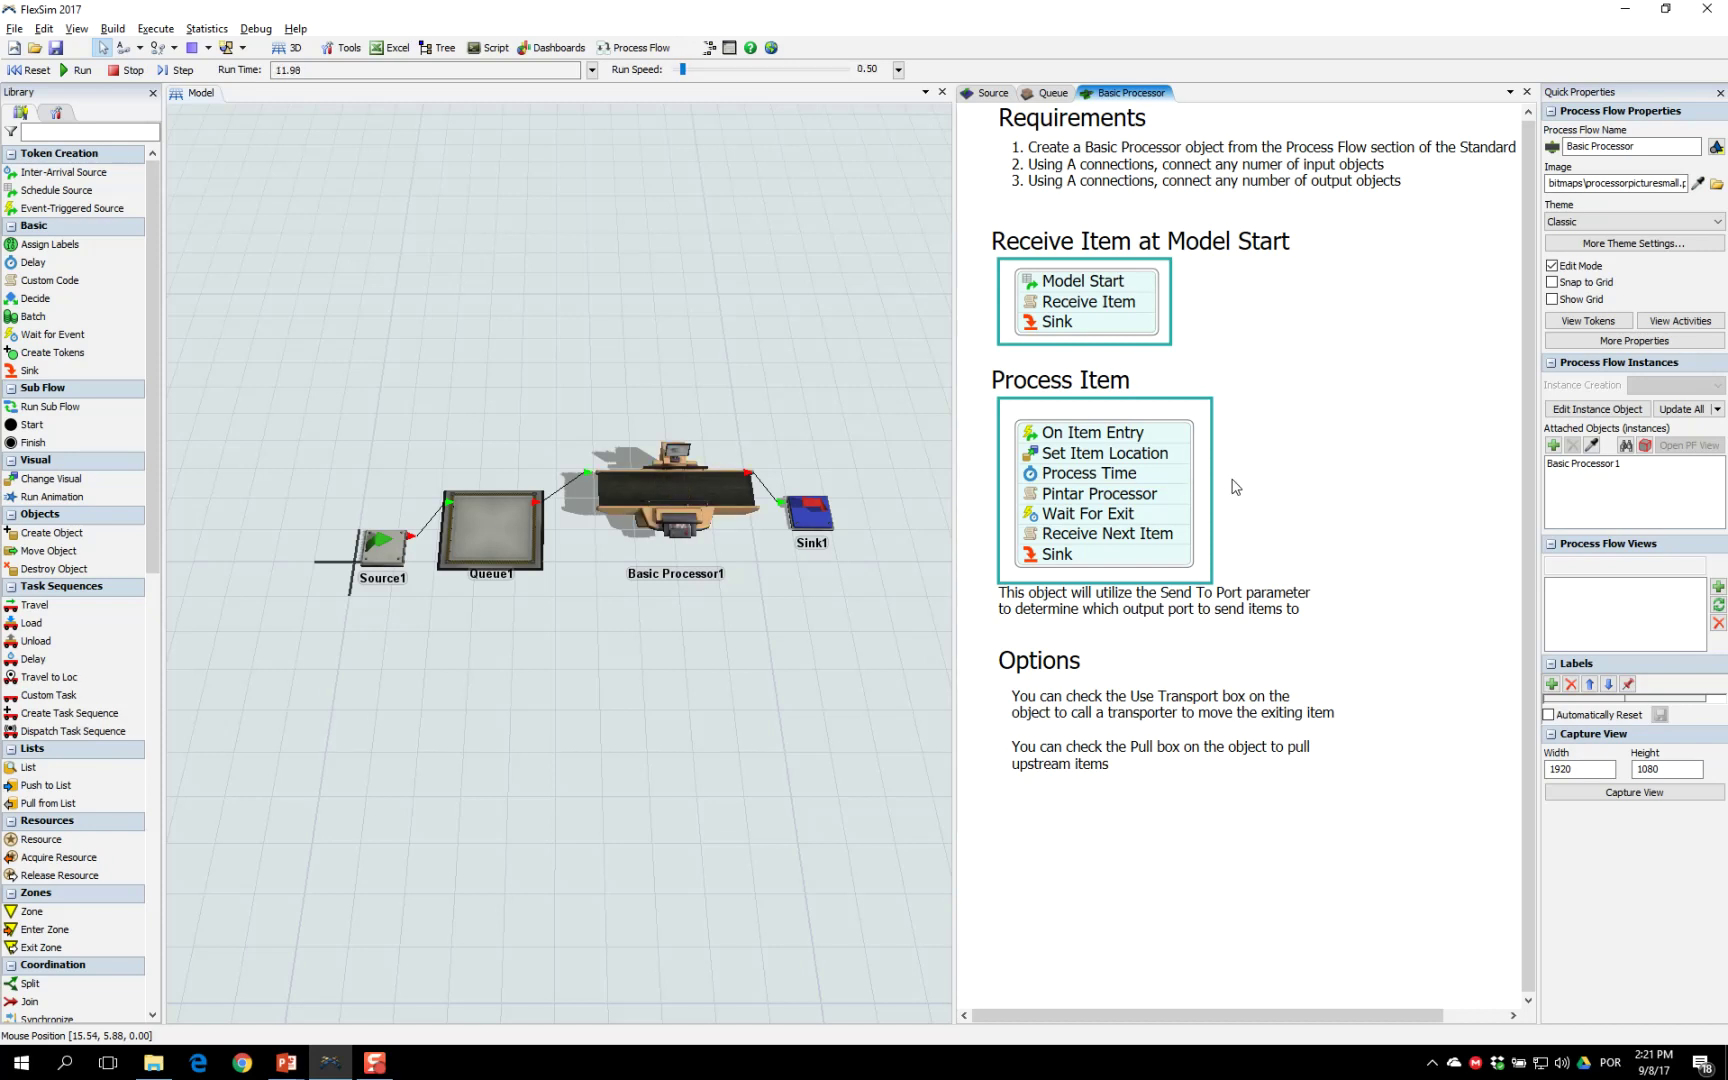
click(717, 540)
scroll(717, 540, up, 4)
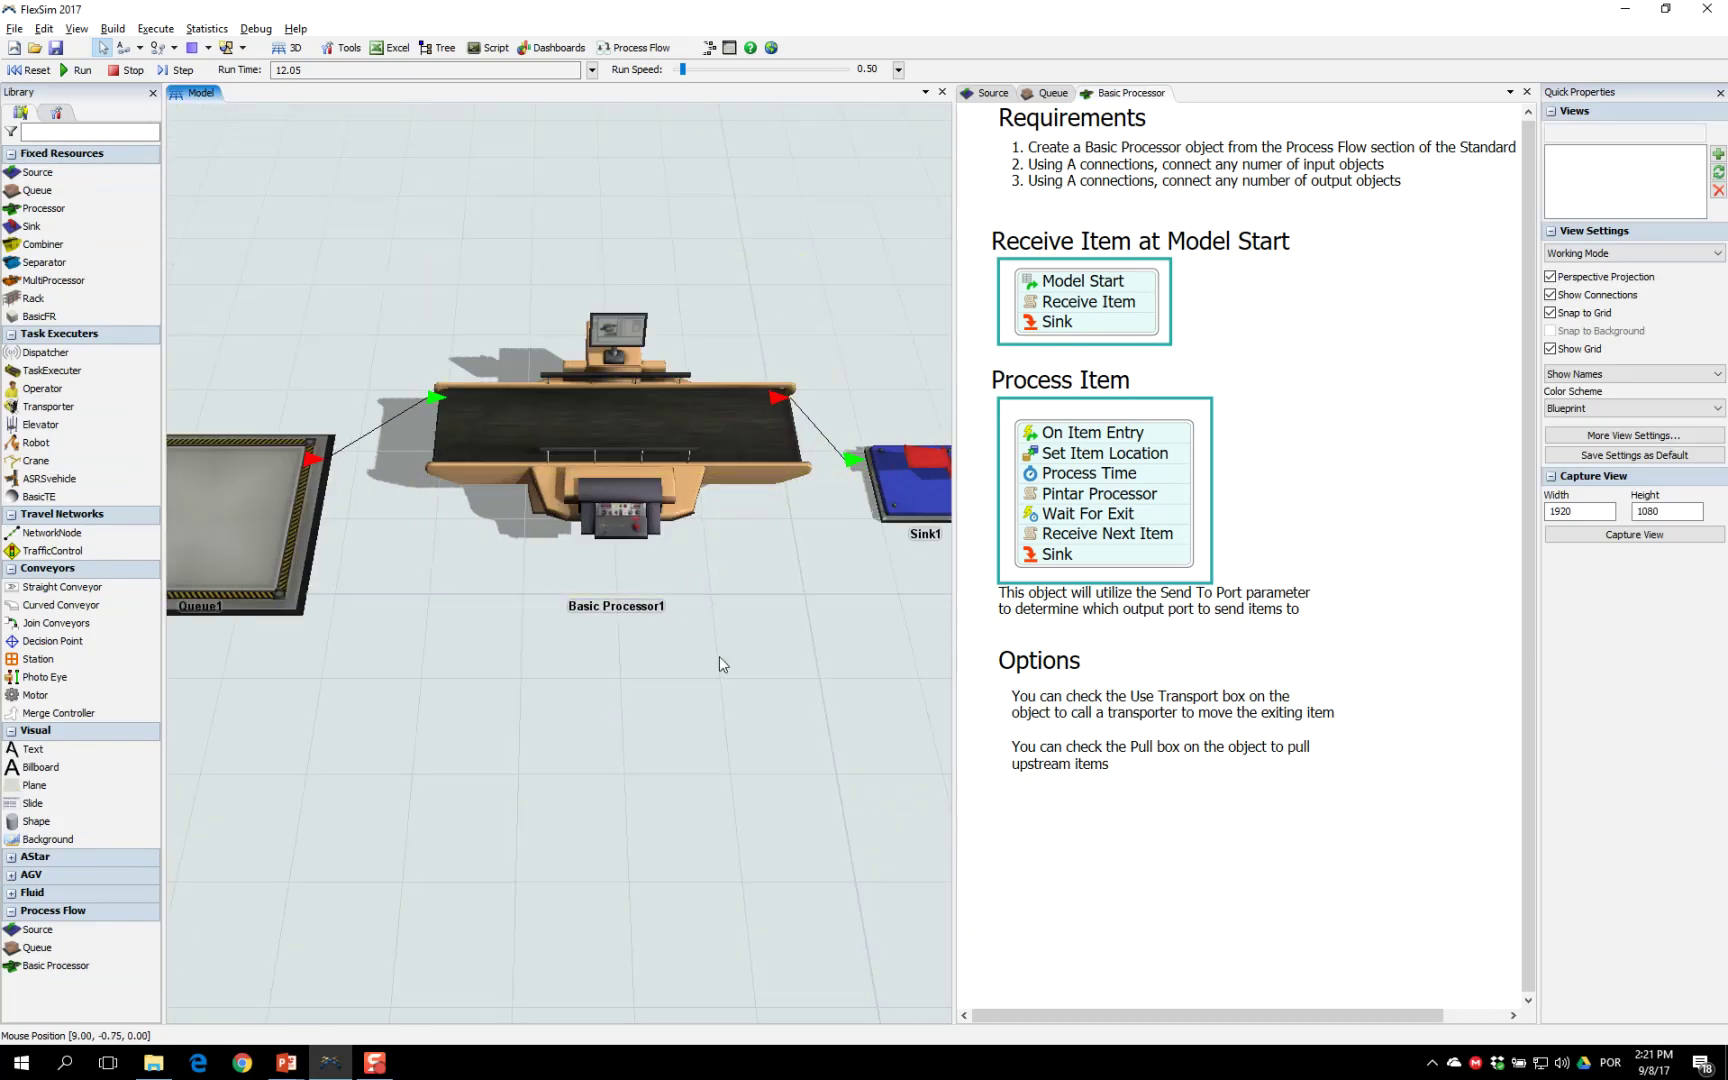
Step: Select the basic processor attached to the process flow, open its properties, examine the available triggers, and close the properties
scroll(760, 656, down, 3)
scroll(815, 645, up, 1)
click(1374, 488)
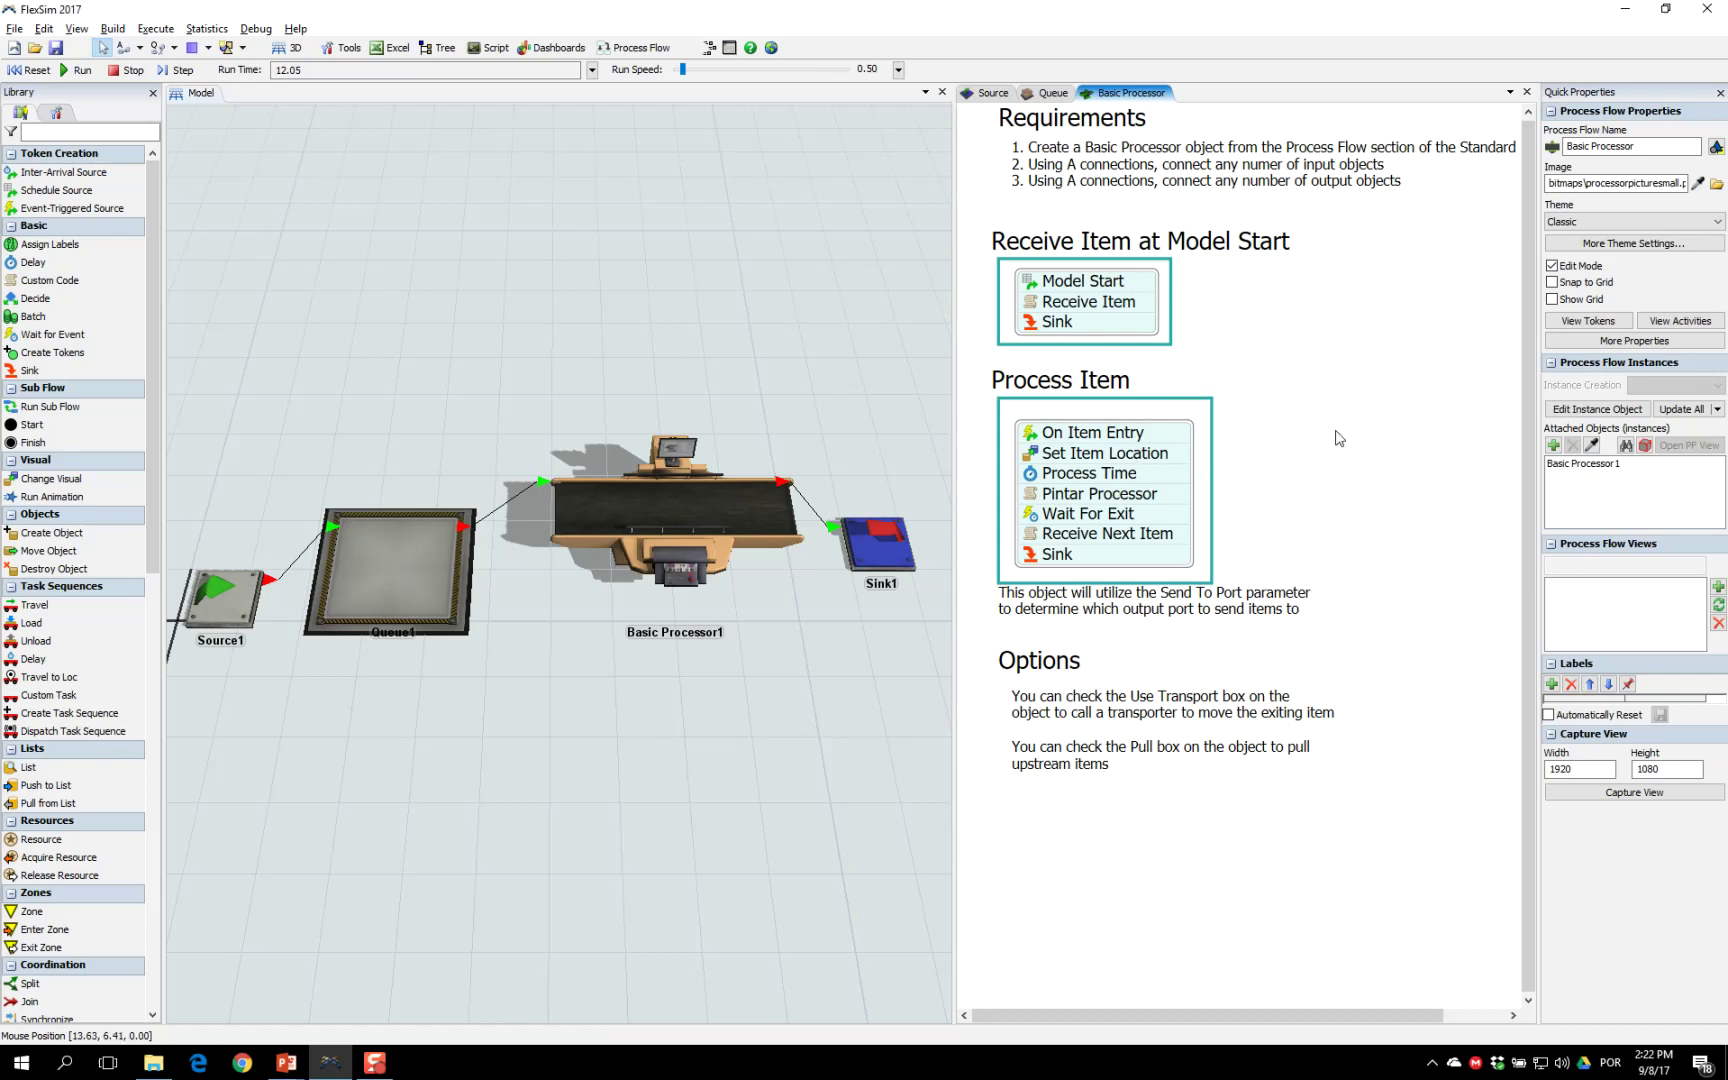
click(1583, 465)
double_click(734, 513)
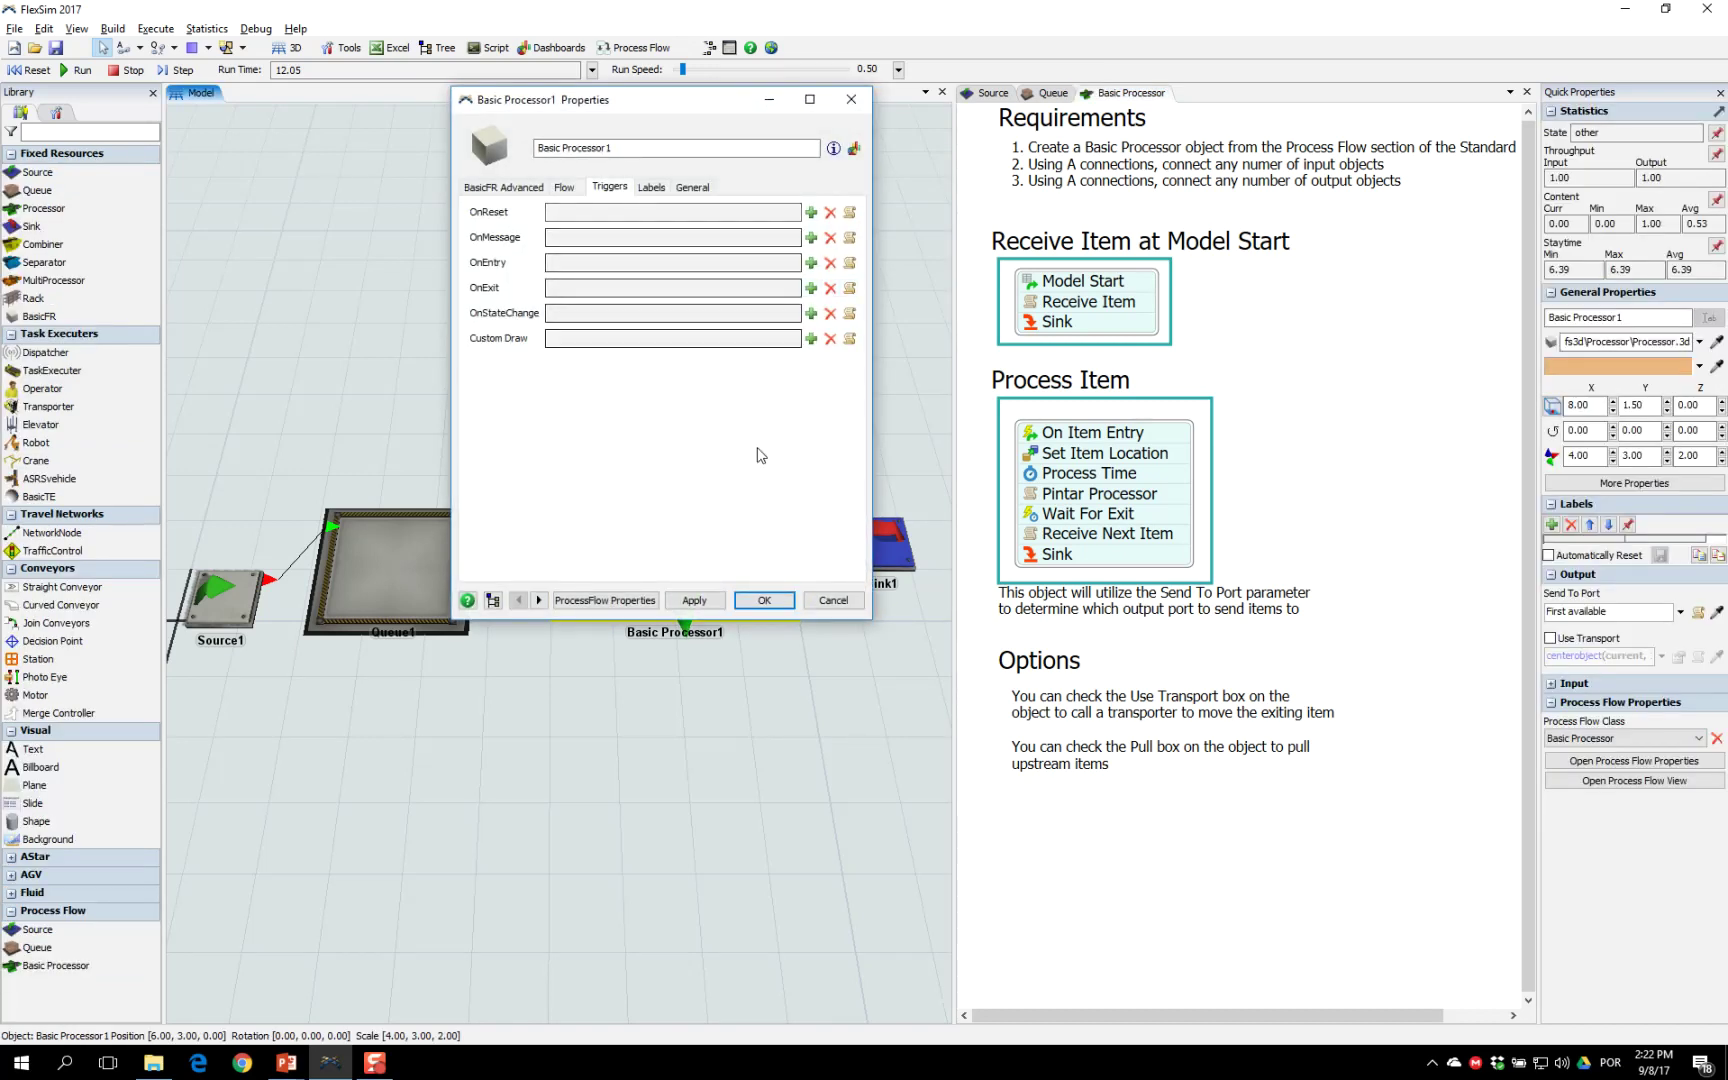
key(Escape)
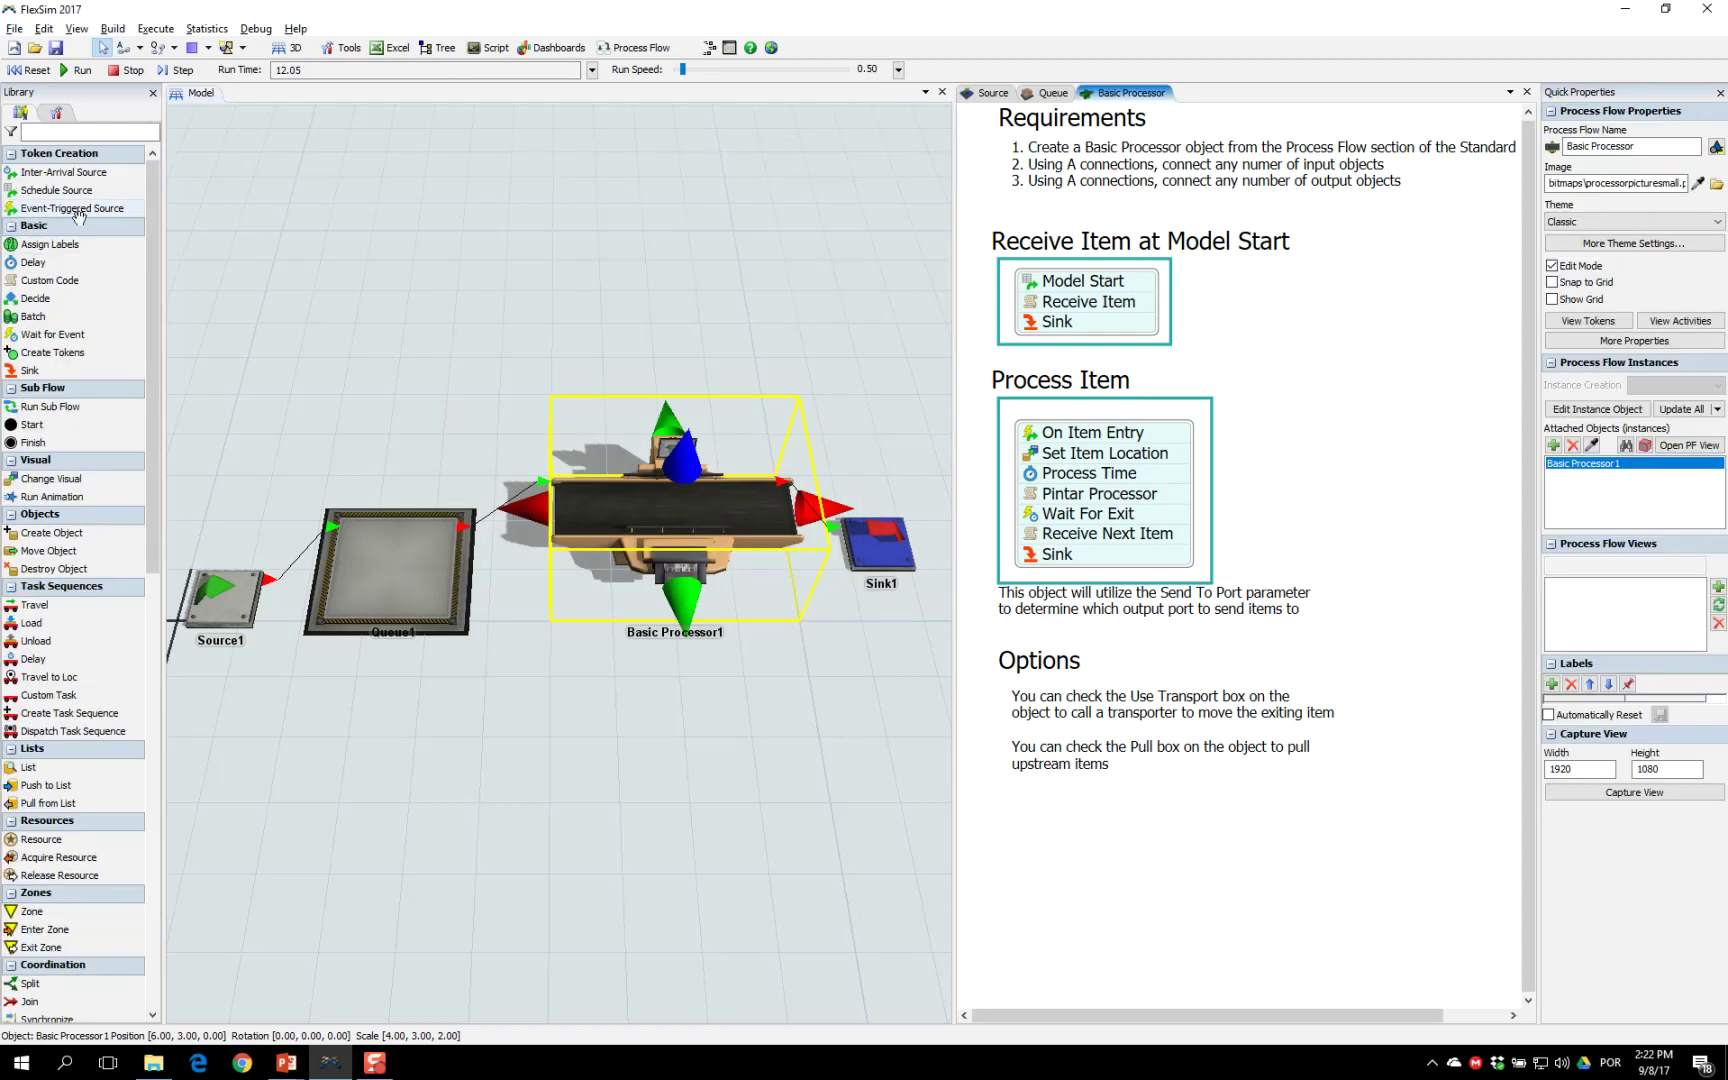
Step: Add a standard Processor to the empty area behind the model line and examine its triggers and the OnExit options without changing them
click(360, 307)
drag(45, 208, 450, 271)
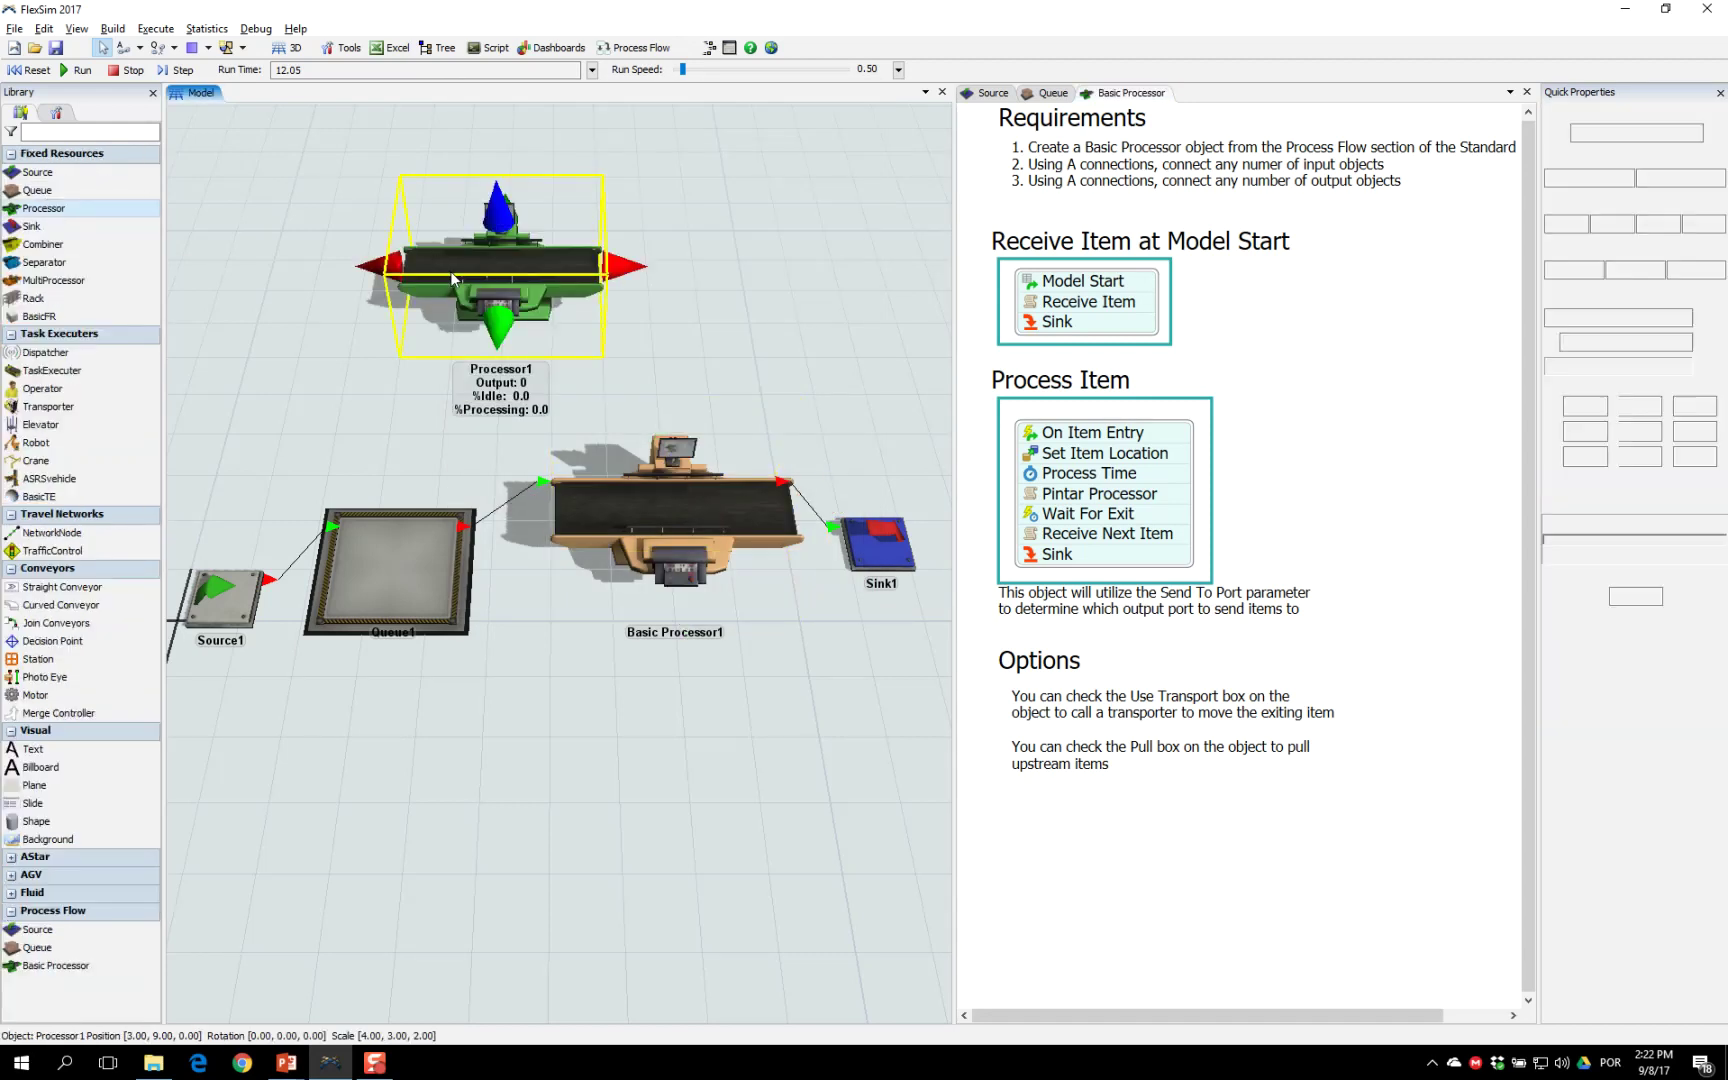
double_click(455, 275)
click(476, 193)
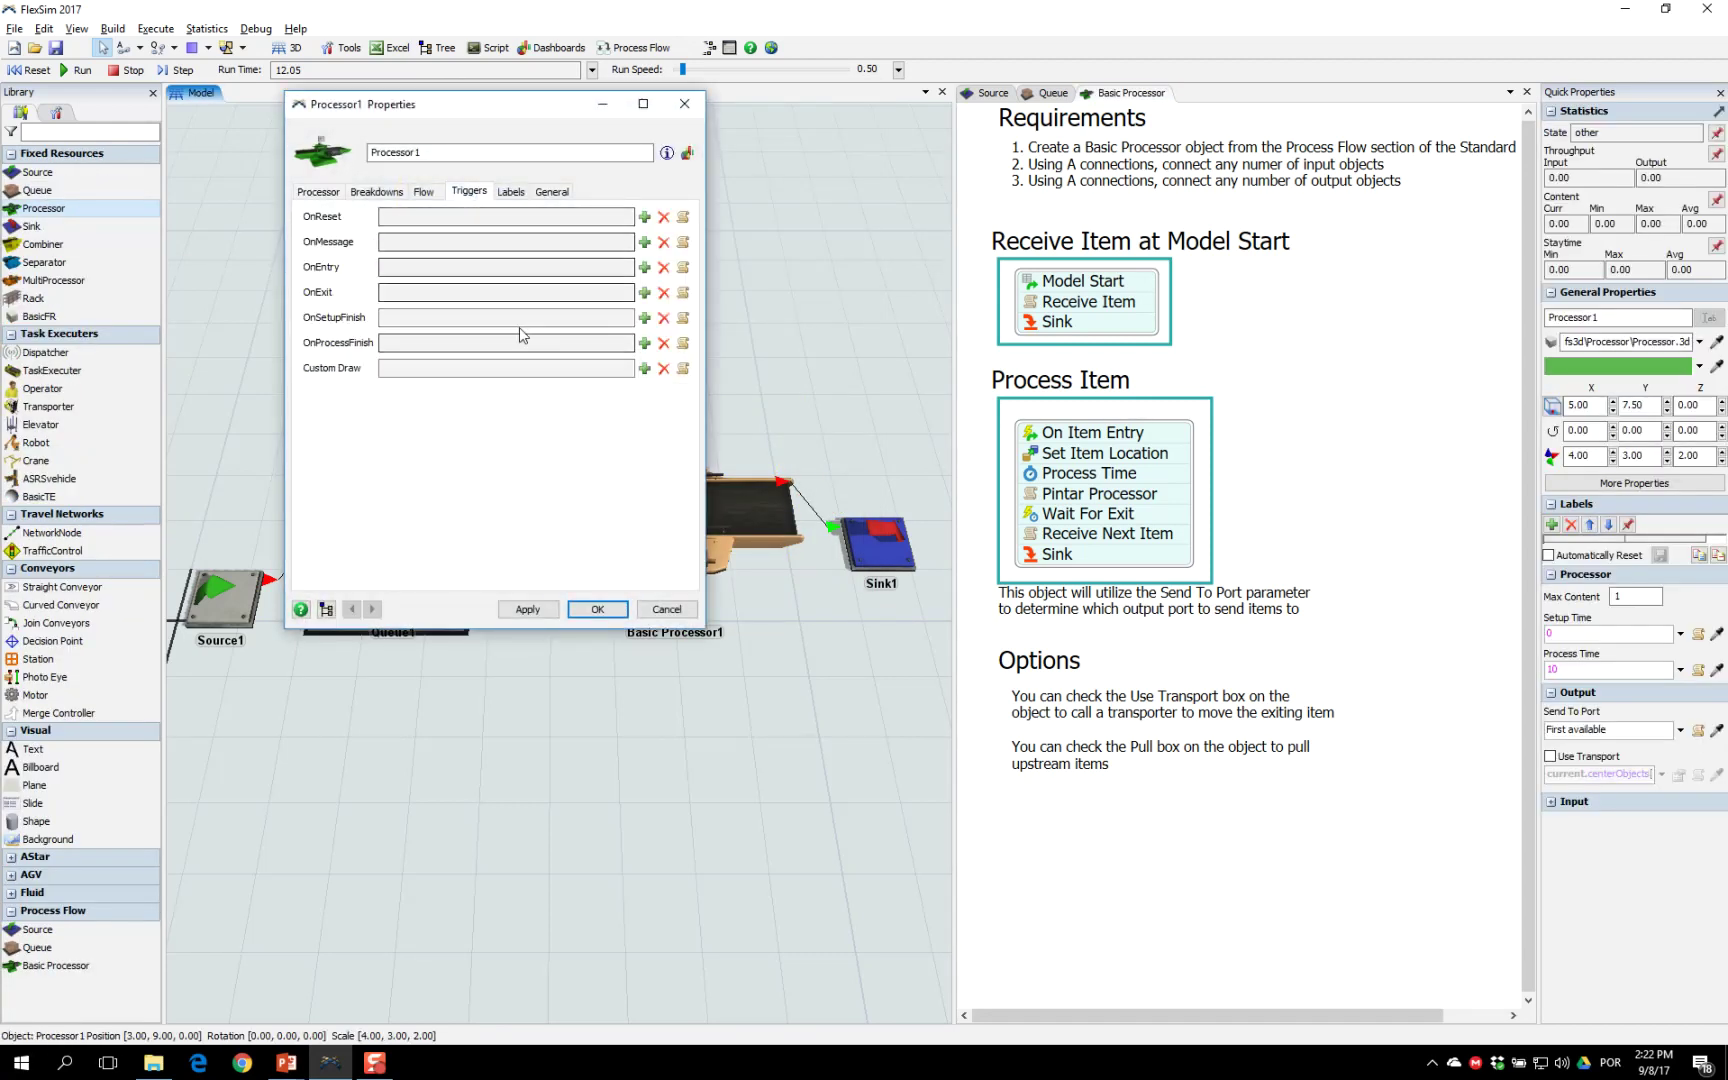
click(644, 292)
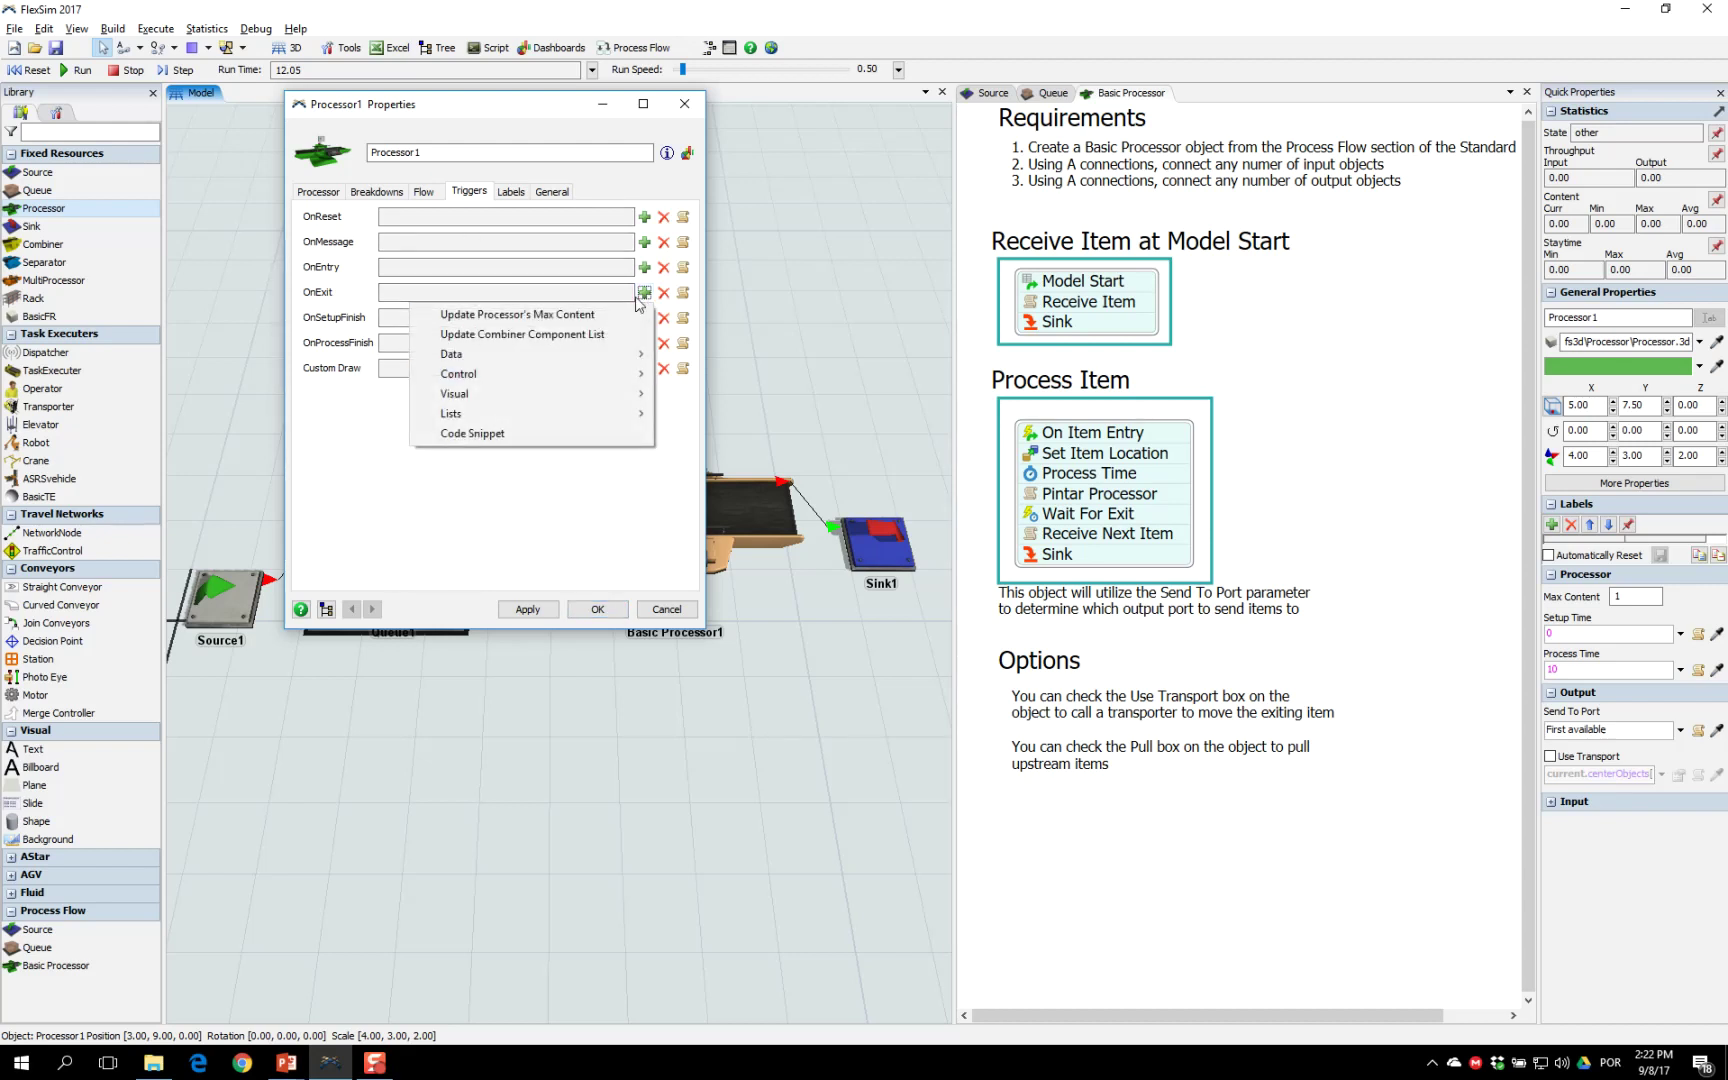
click(610, 492)
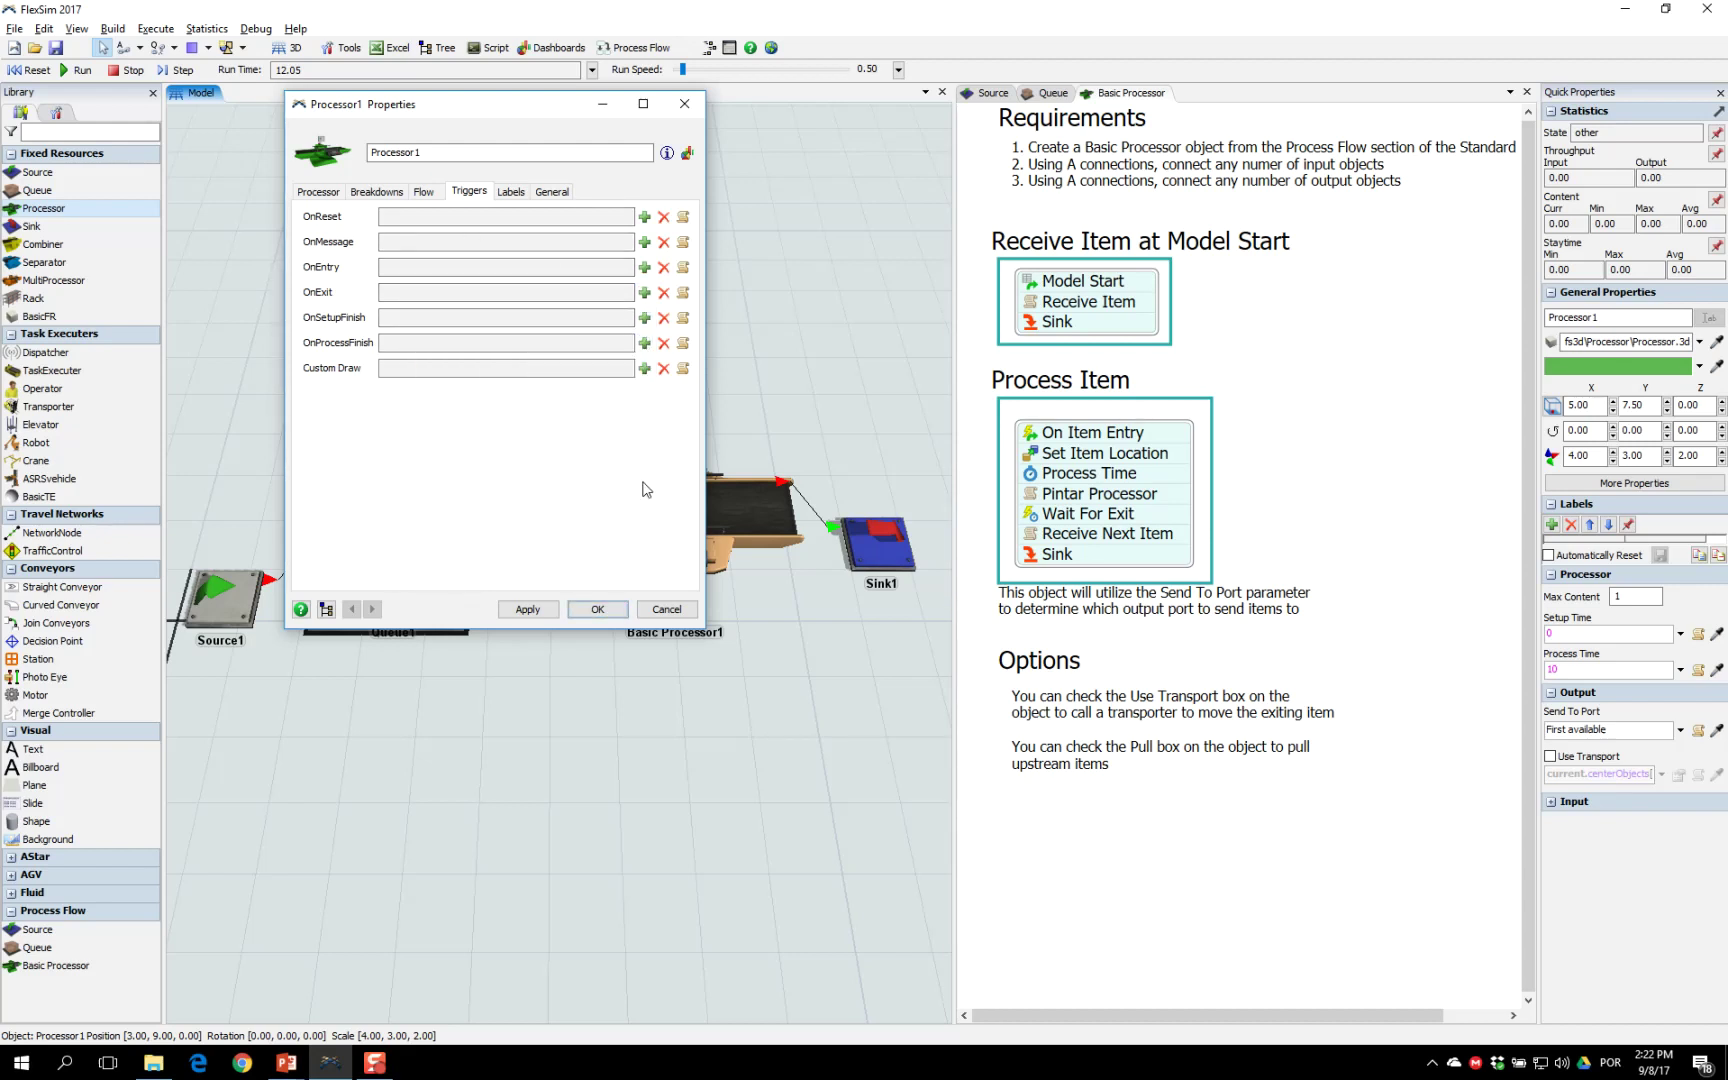
click(662, 609)
Step: Switch to the running PowerPoint slide show and advance to the closing FlexSim slide
click(1333, 428)
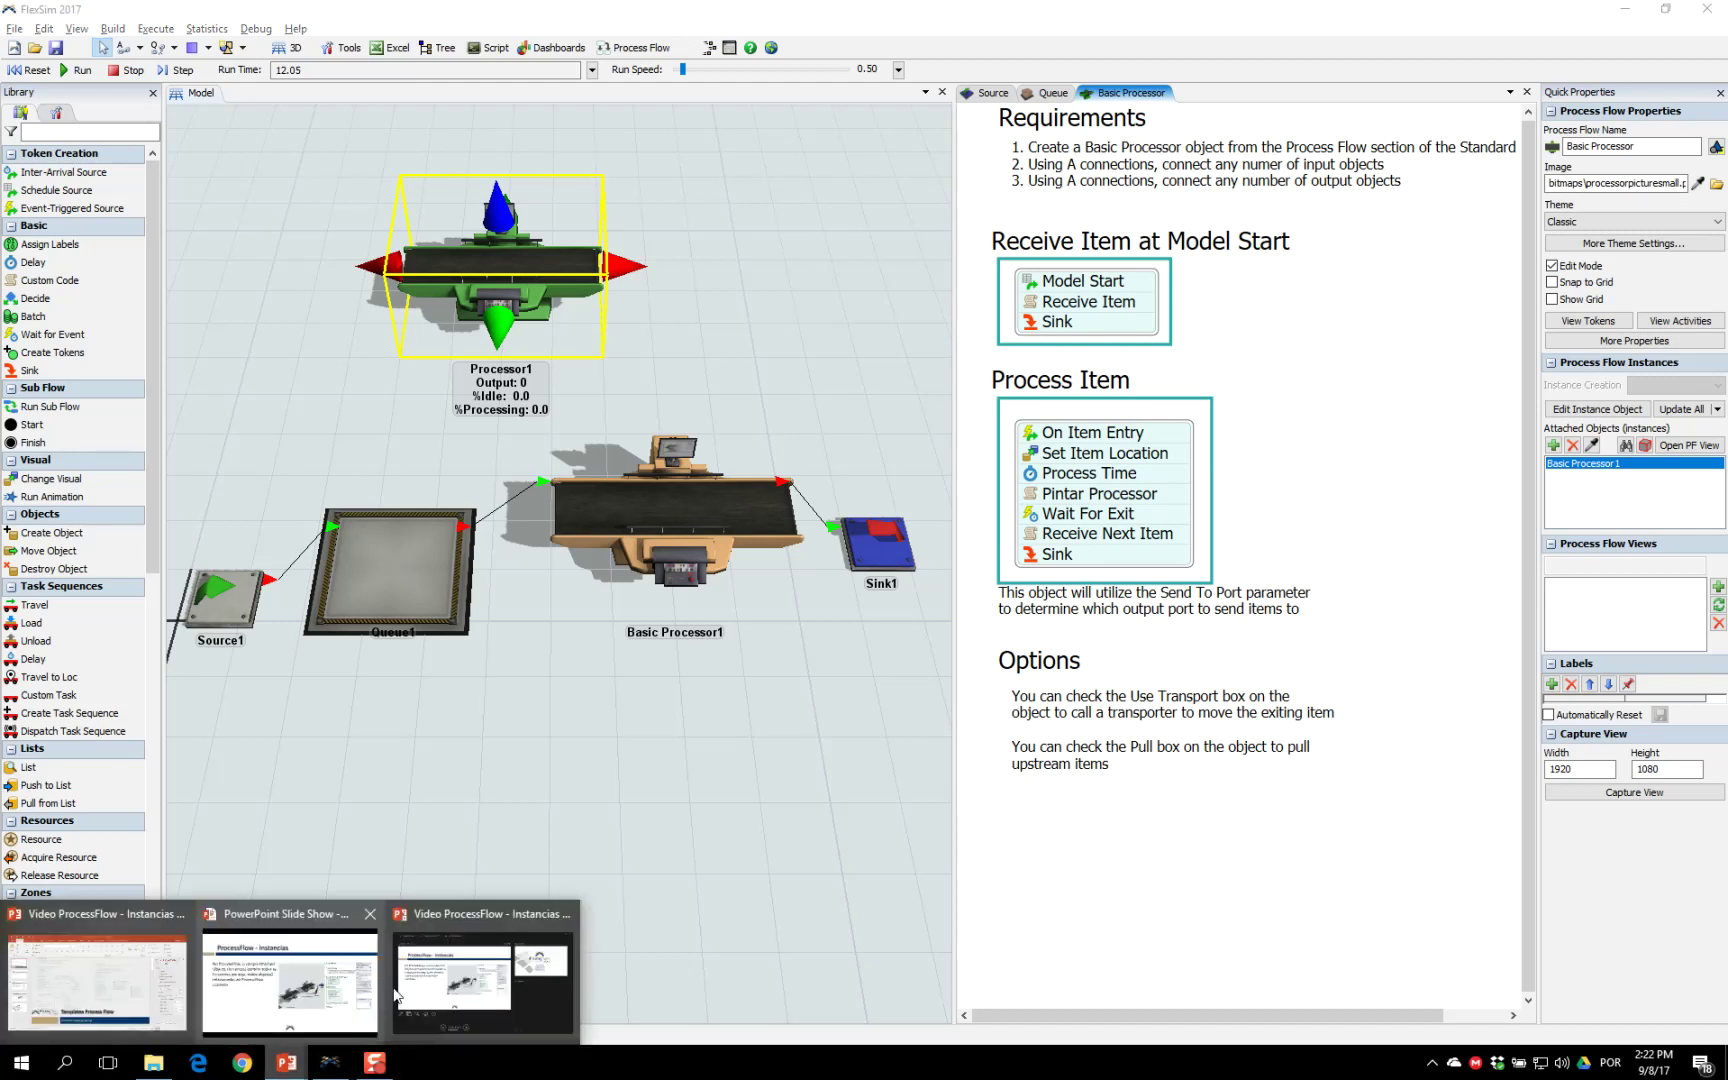
click(160, 965)
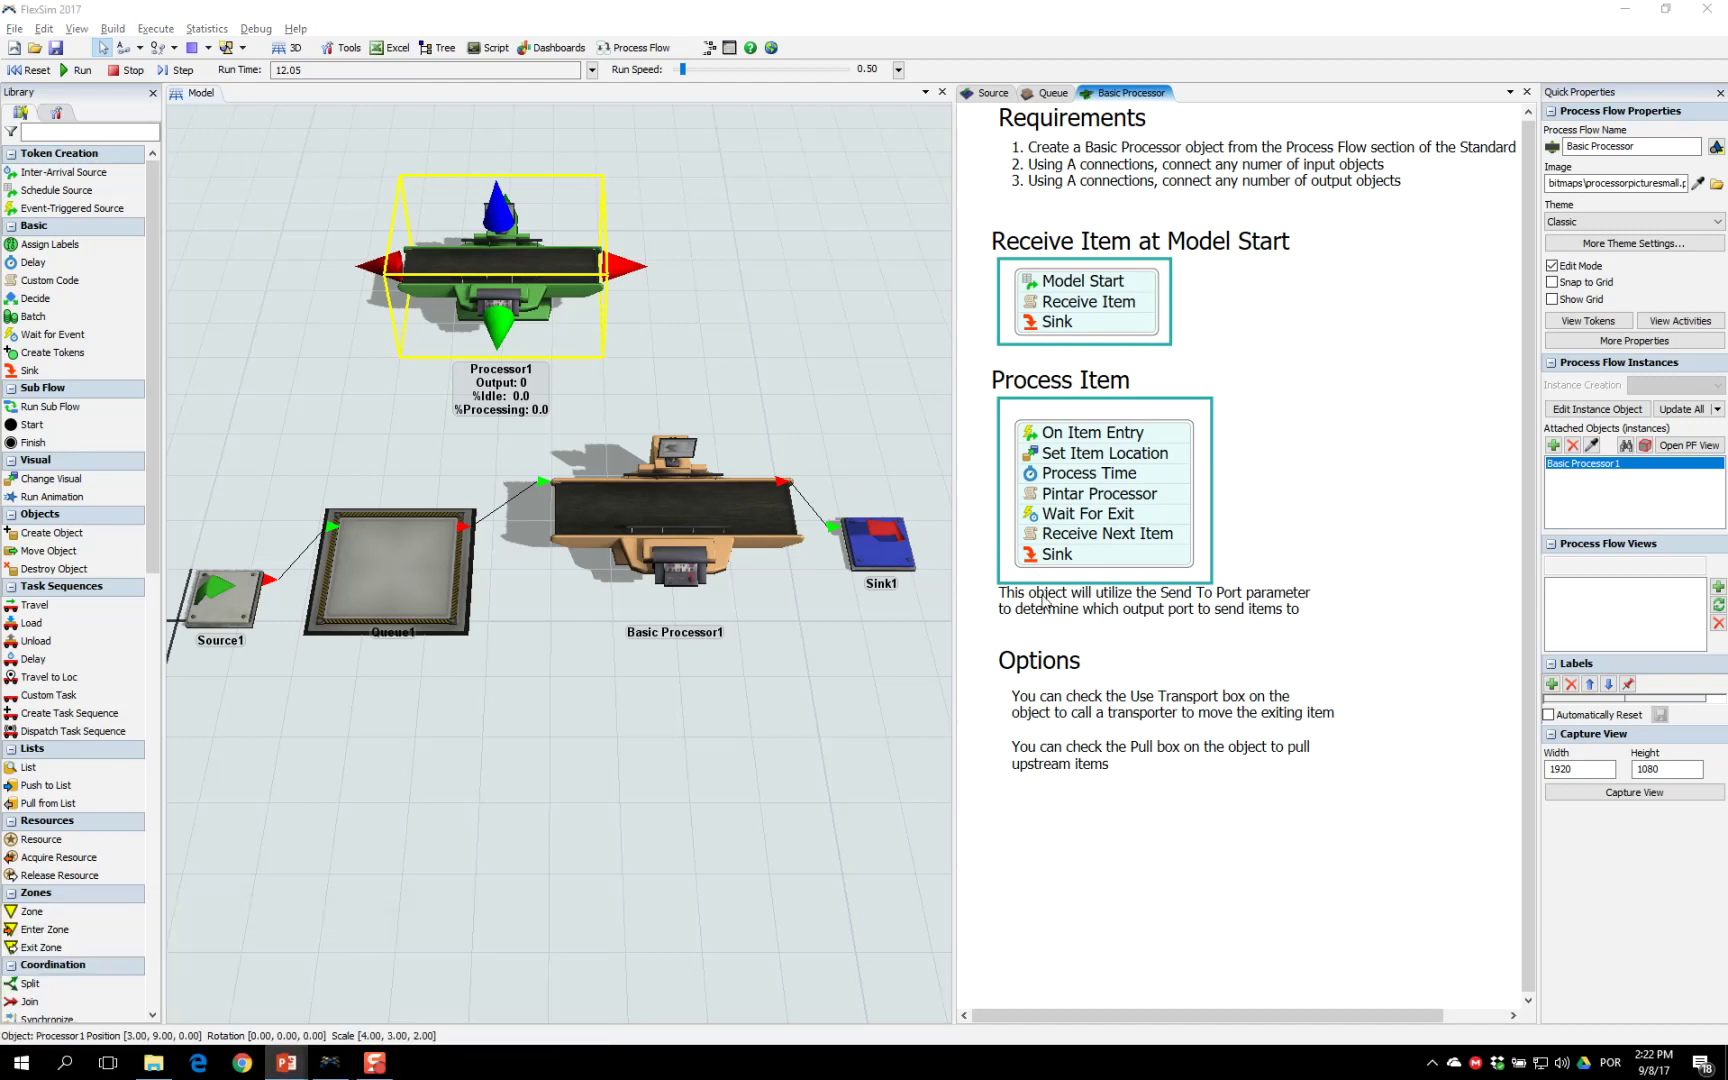
mouse_move(286, 1062)
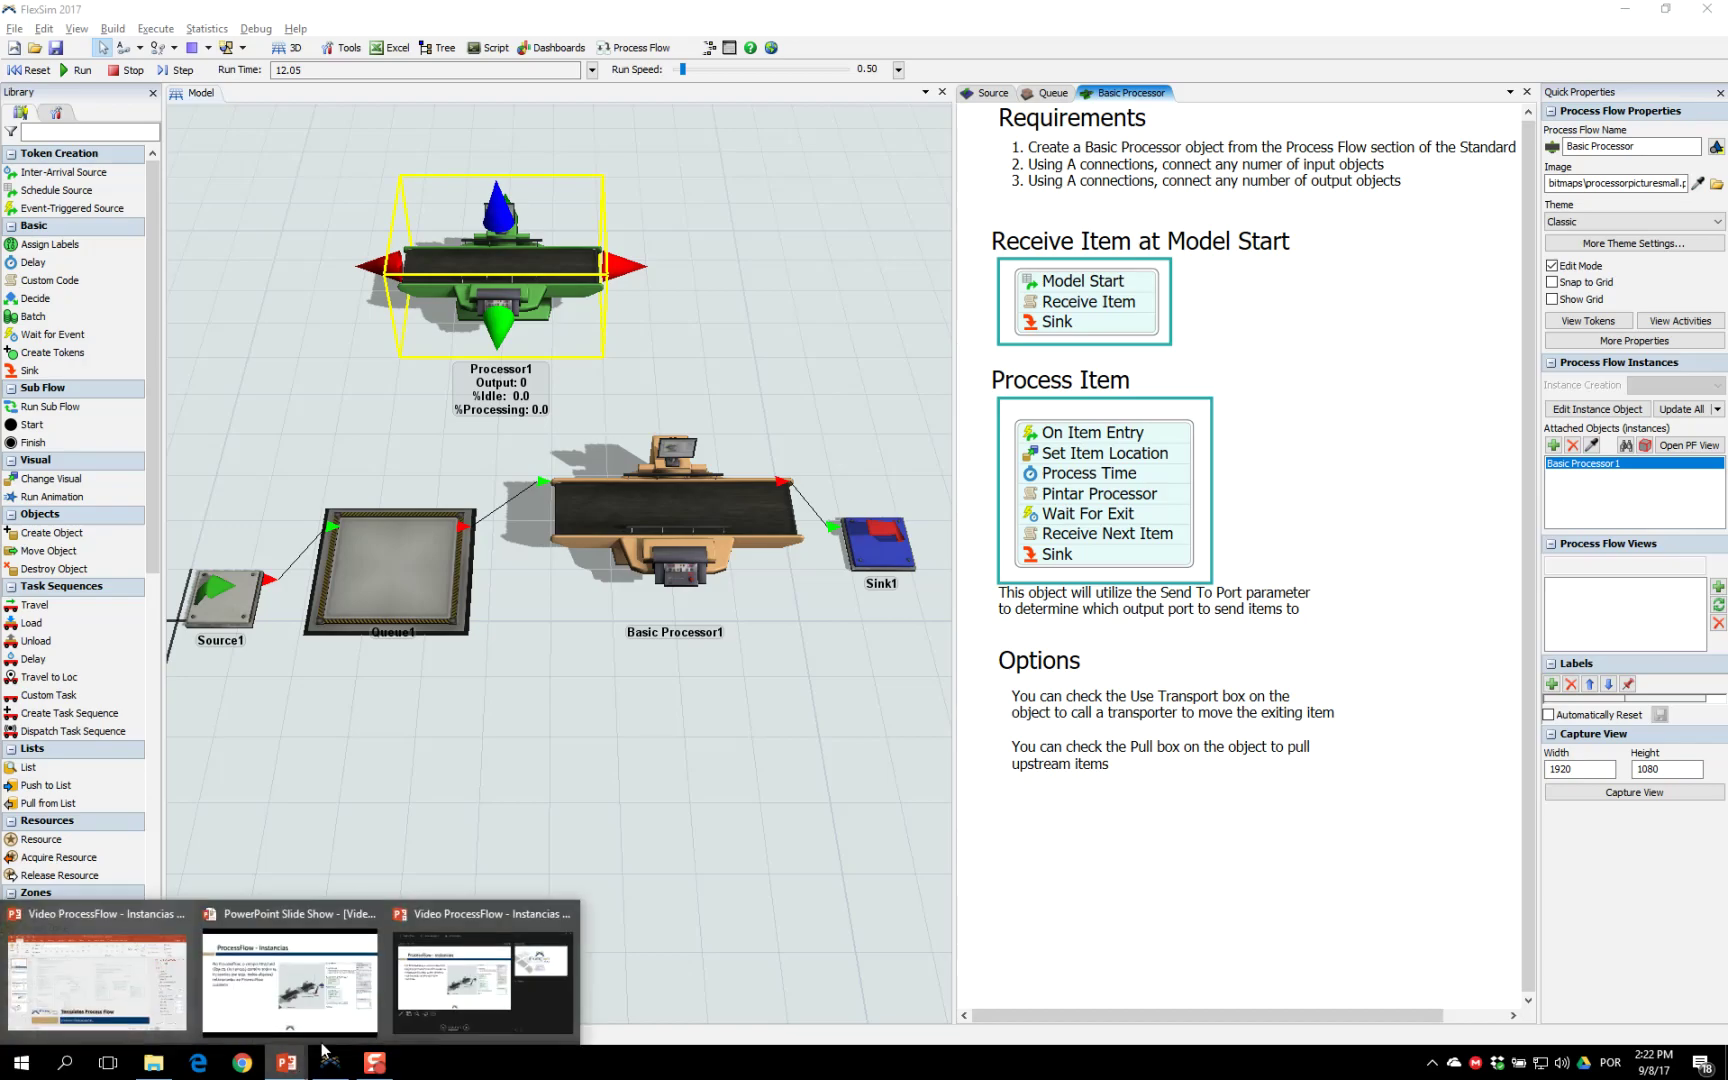
click(352, 992)
click(489, 773)
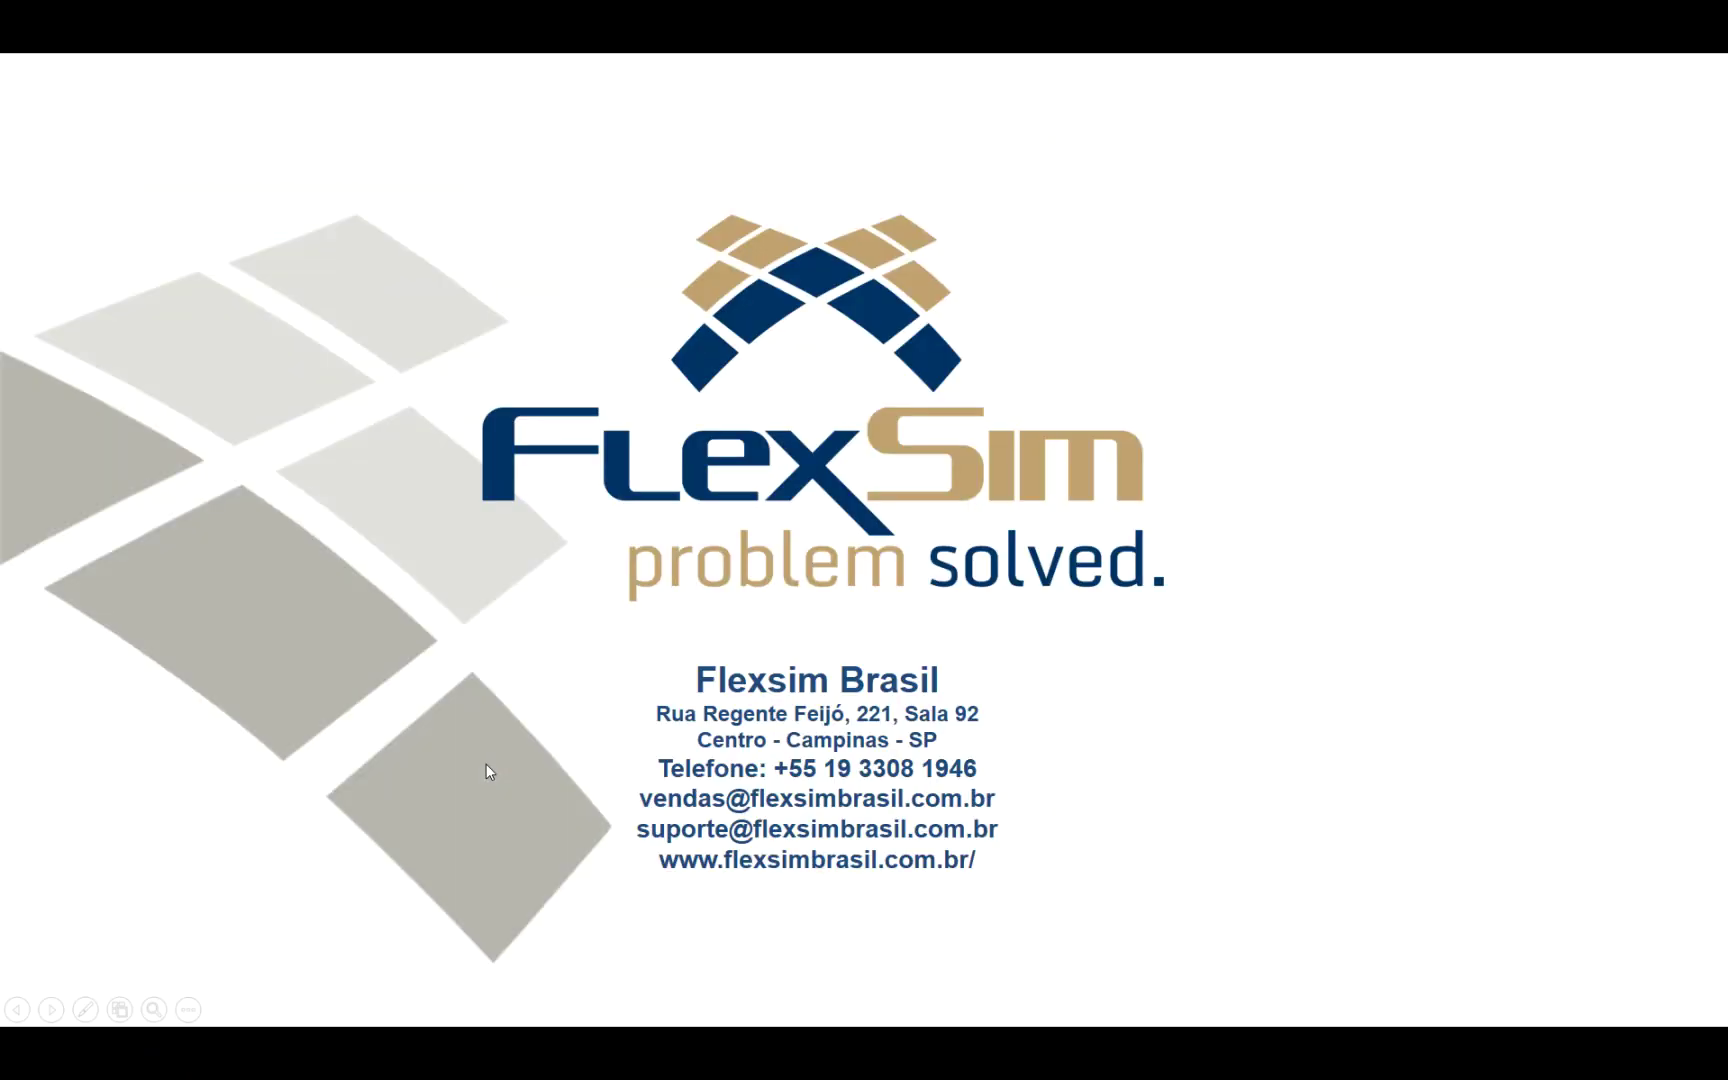